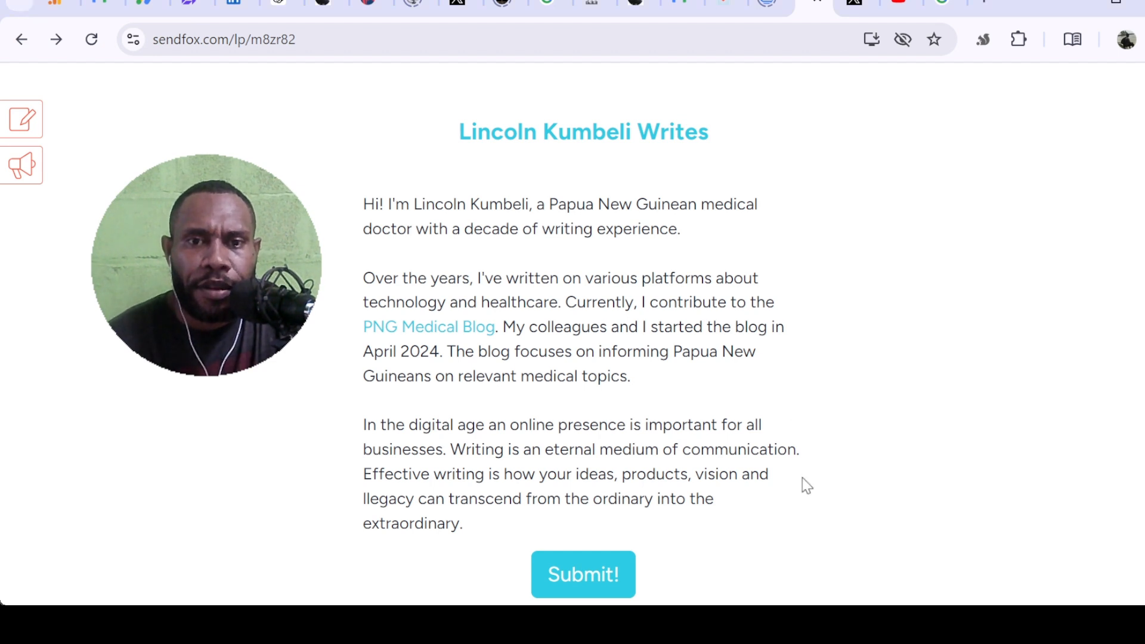
Step: Review the published landing page, from the introduction and services list to the social links and sign-up form
{"action": "scroll", "coordinate": [825, 240], "scroll_direction": "down", "scroll_amount": 3}
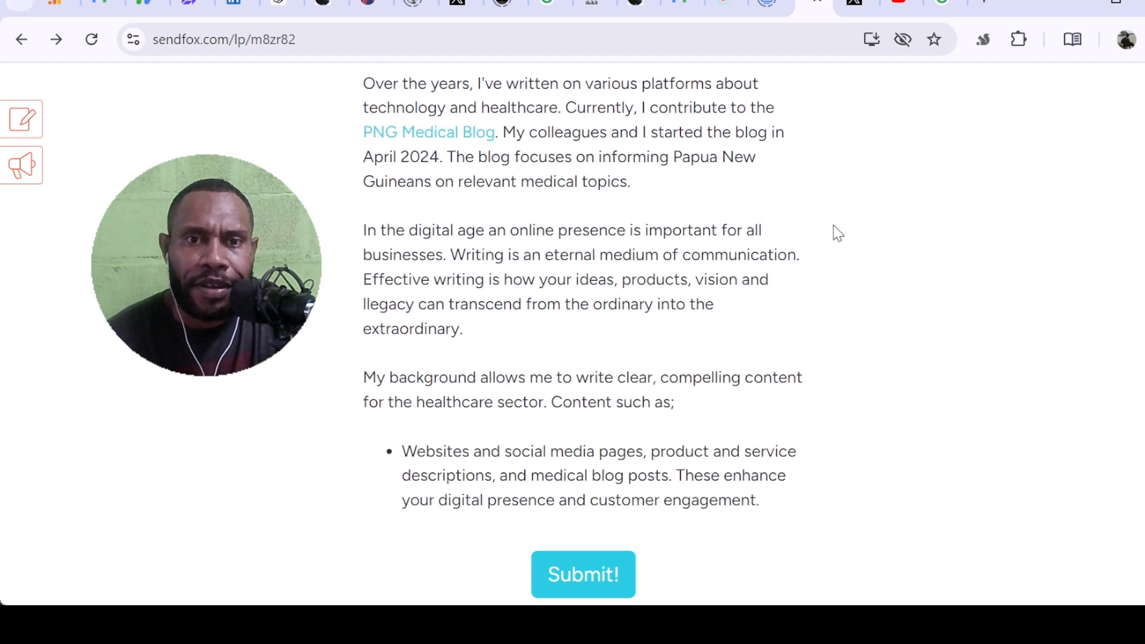
{"action": "scroll", "coordinate": [850, 237], "scroll_direction": "down", "scroll_amount": 2}
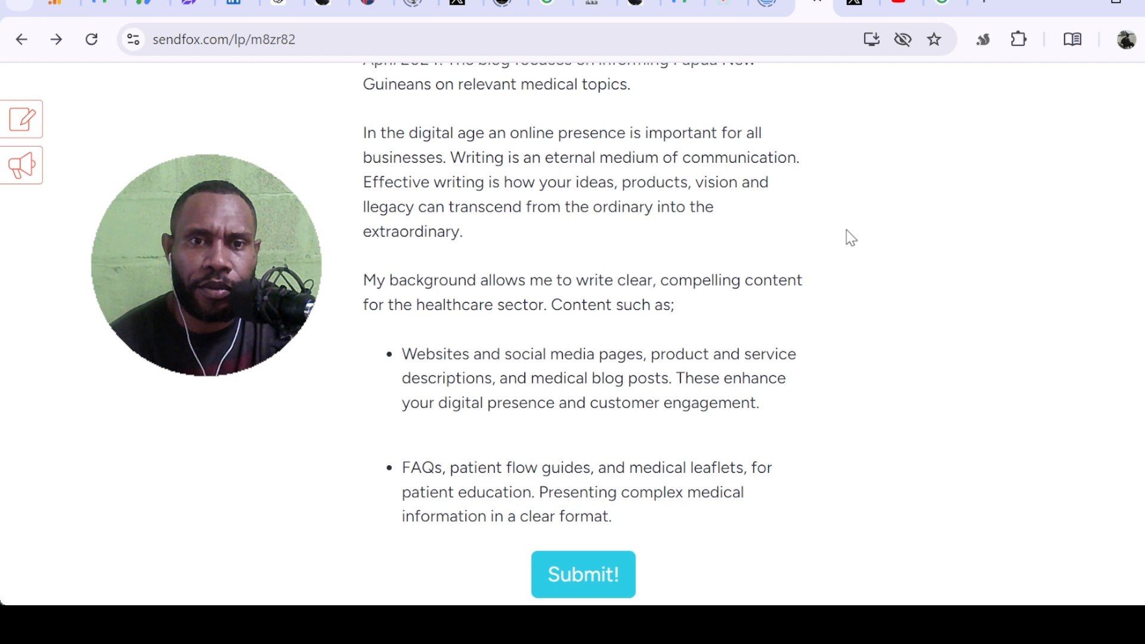
{"action": "scroll", "coordinate": [851, 238], "scroll_direction": "down", "scroll_amount": 2}
{"action": "scroll", "coordinate": [851, 238], "scroll_direction": "down", "scroll_amount": 2}
{"action": "scroll", "coordinate": [851, 236], "scroll_direction": "down", "scroll_amount": 3}
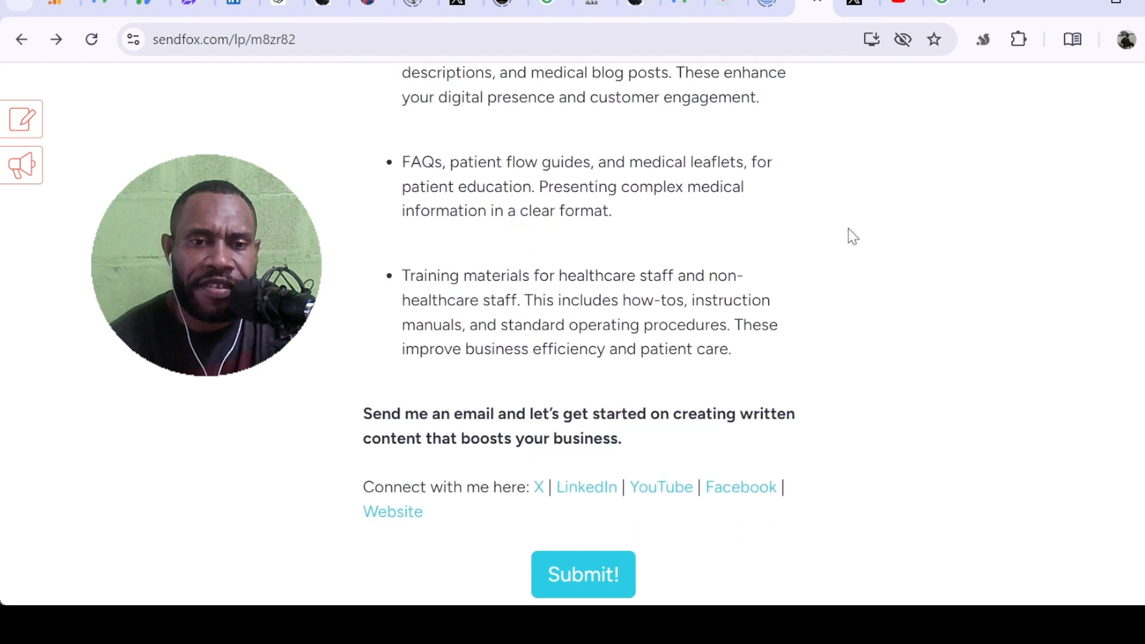
{"action": "scroll", "coordinate": [853, 237], "scroll_direction": "down", "scroll_amount": 2}
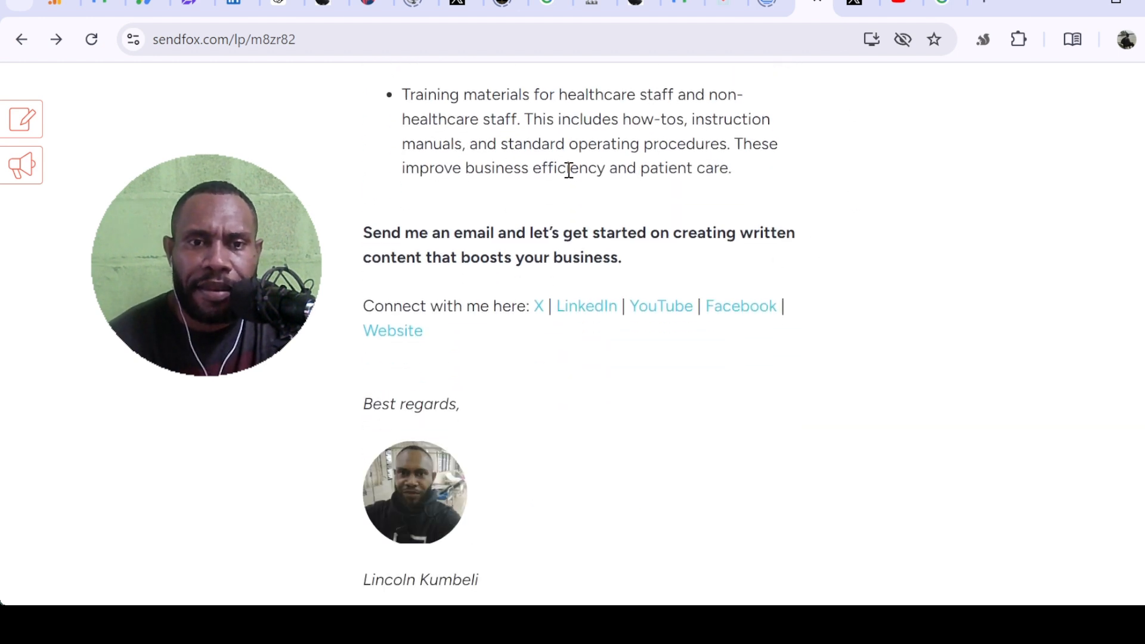
{"action": "scroll", "coordinate": [536, 241], "scroll_direction": "down", "scroll_amount": 2}
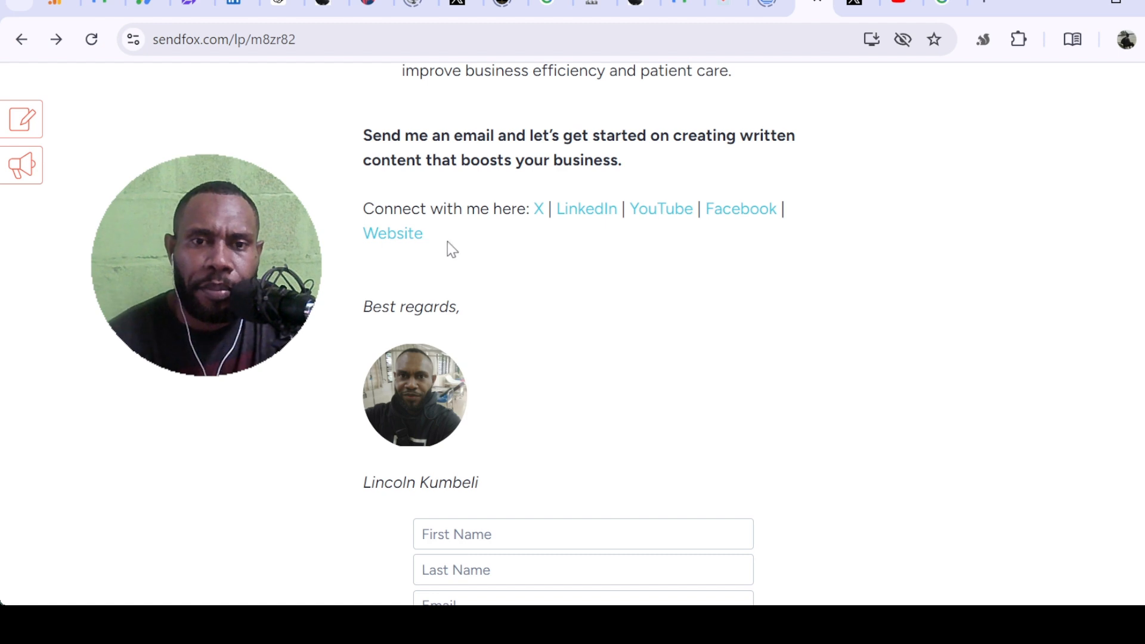
{"action": "scroll", "coordinate": [596, 245], "scroll_direction": "up", "scroll_amount": 8}
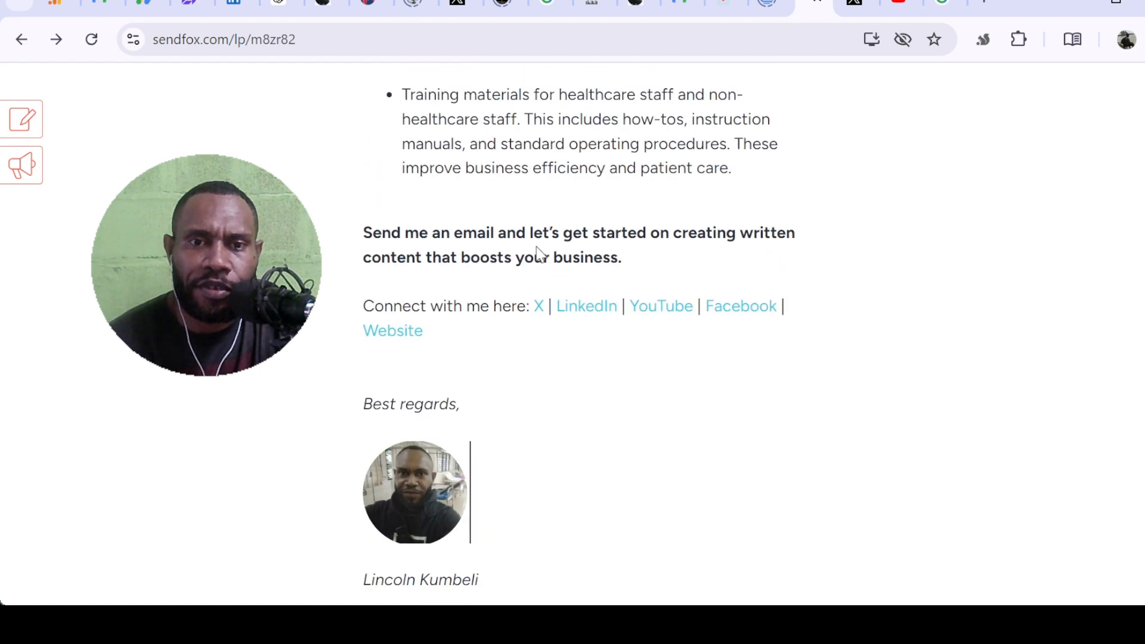
{"action": "scroll", "coordinate": [535, 246], "scroll_direction": "up", "scroll_amount": 8}
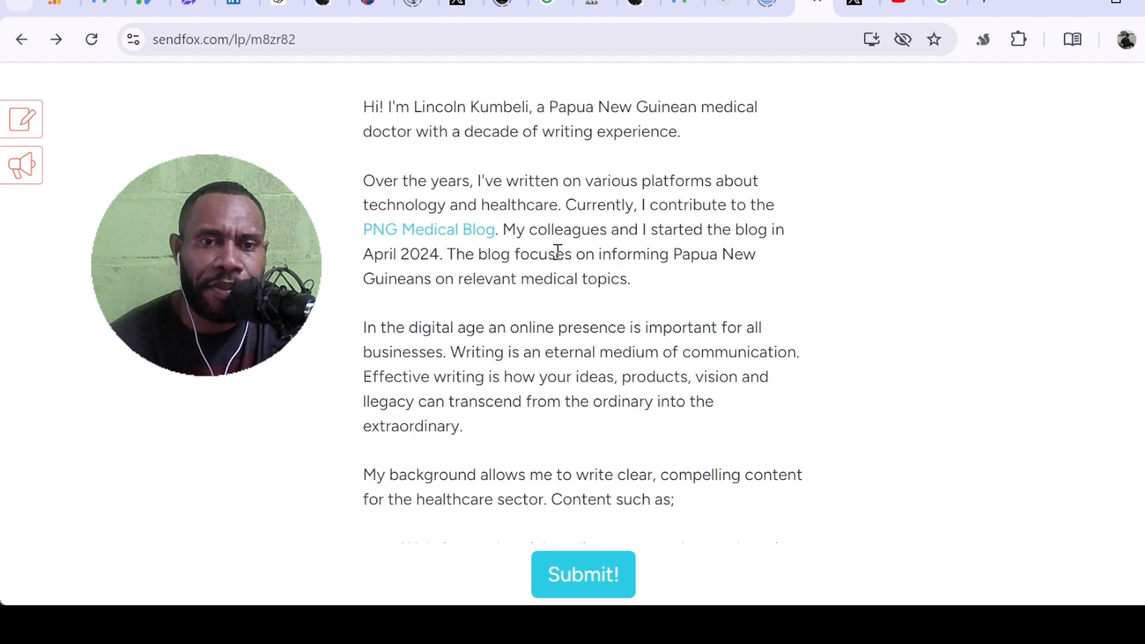
{"action": "scroll", "coordinate": [557, 252], "scroll_direction": "down", "scroll_amount": 15}
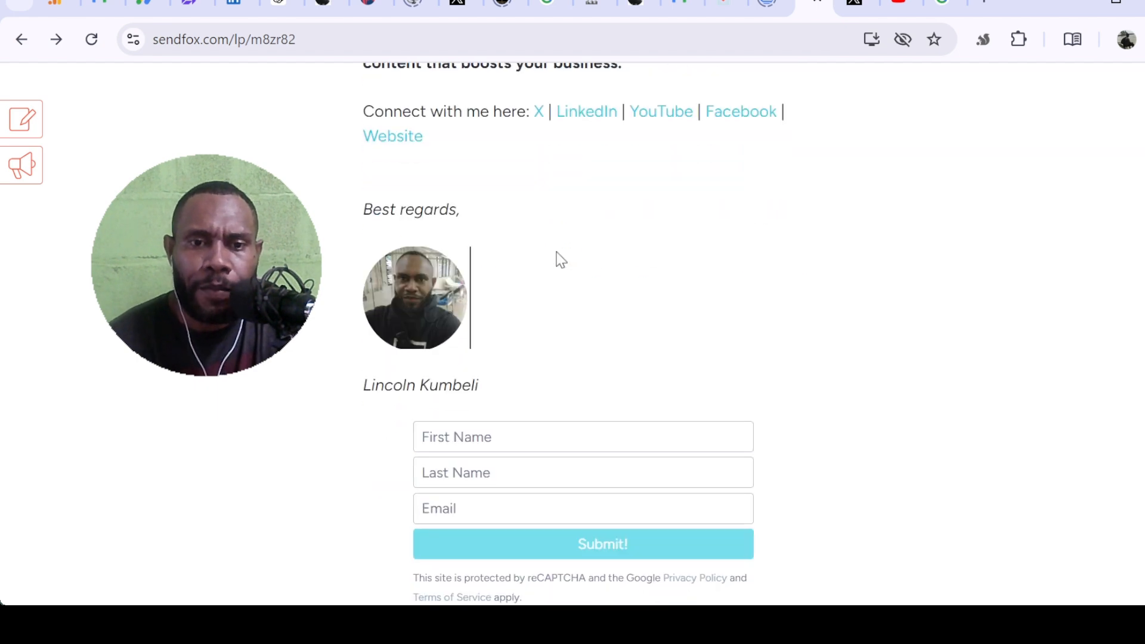
{"action": "scroll", "coordinate": [558, 258], "scroll_direction": "down", "scroll_amount": 3}
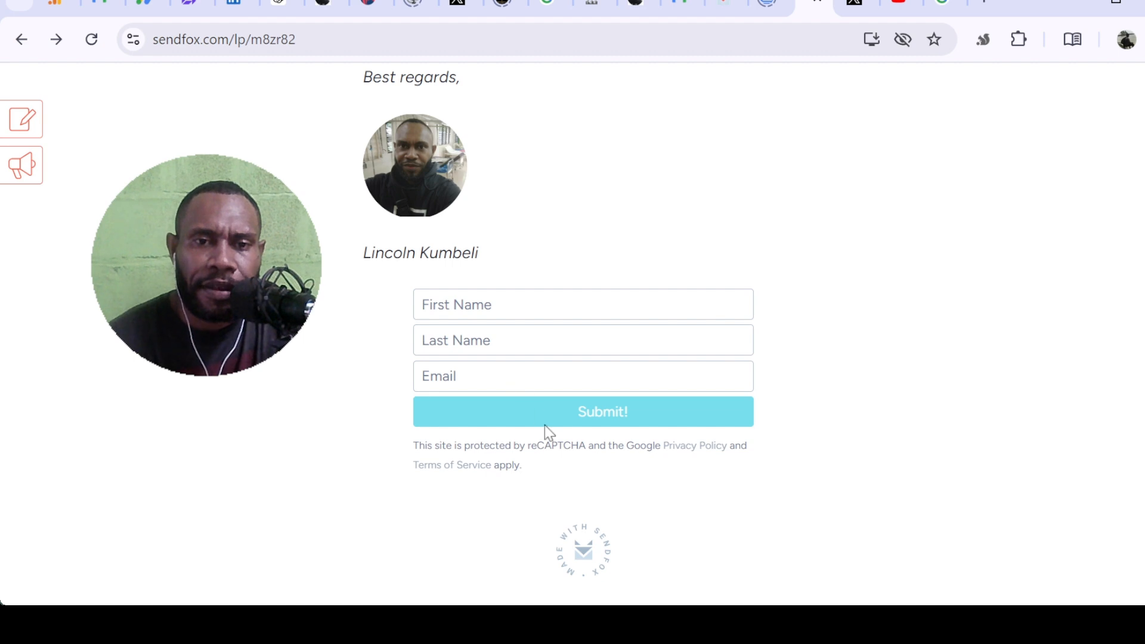
{"action": "scroll", "coordinate": [547, 372], "scroll_direction": "up", "scroll_amount": 3}
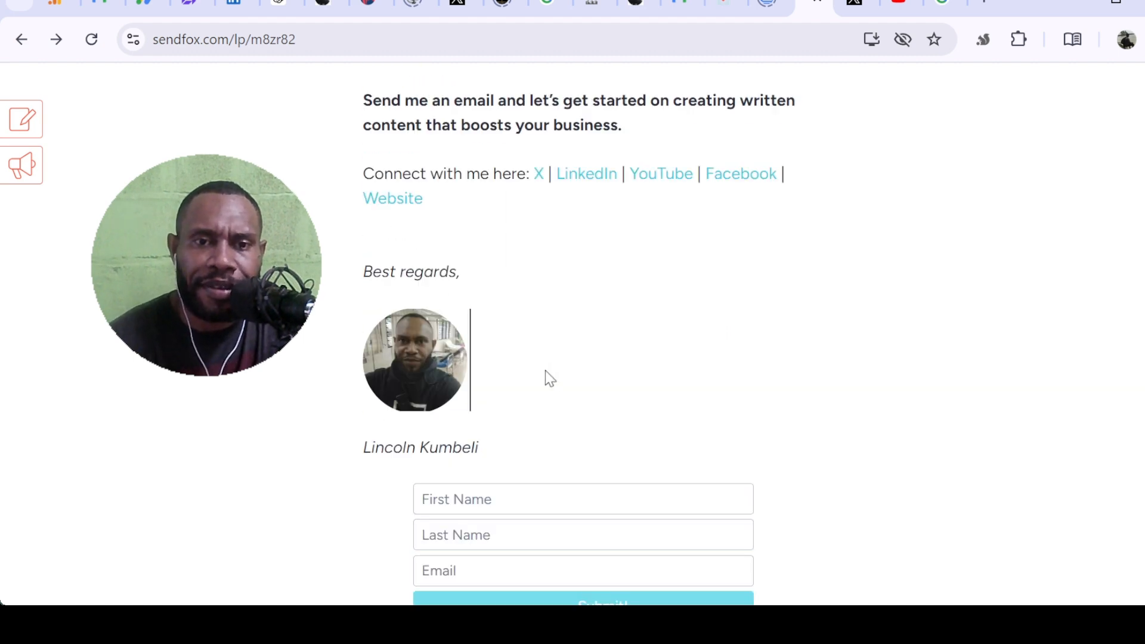
{"action": "scroll", "coordinate": [644, 259], "scroll_direction": "up", "scroll_amount": 15}
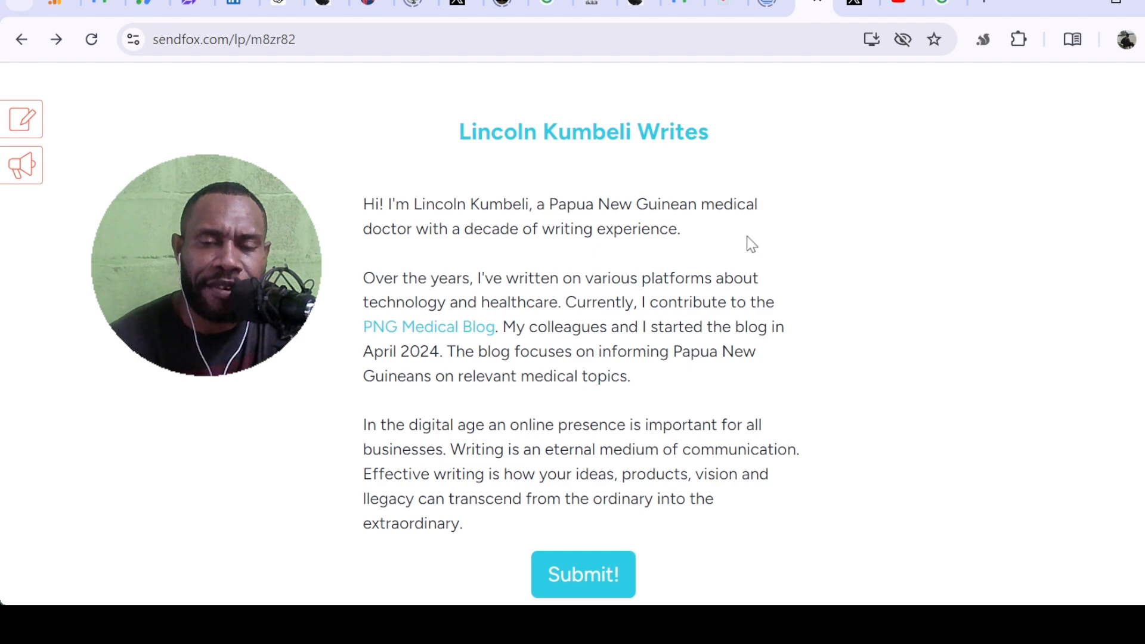
{"action": "scroll", "coordinate": [799, 253], "scroll_direction": "down", "scroll_amount": 15}
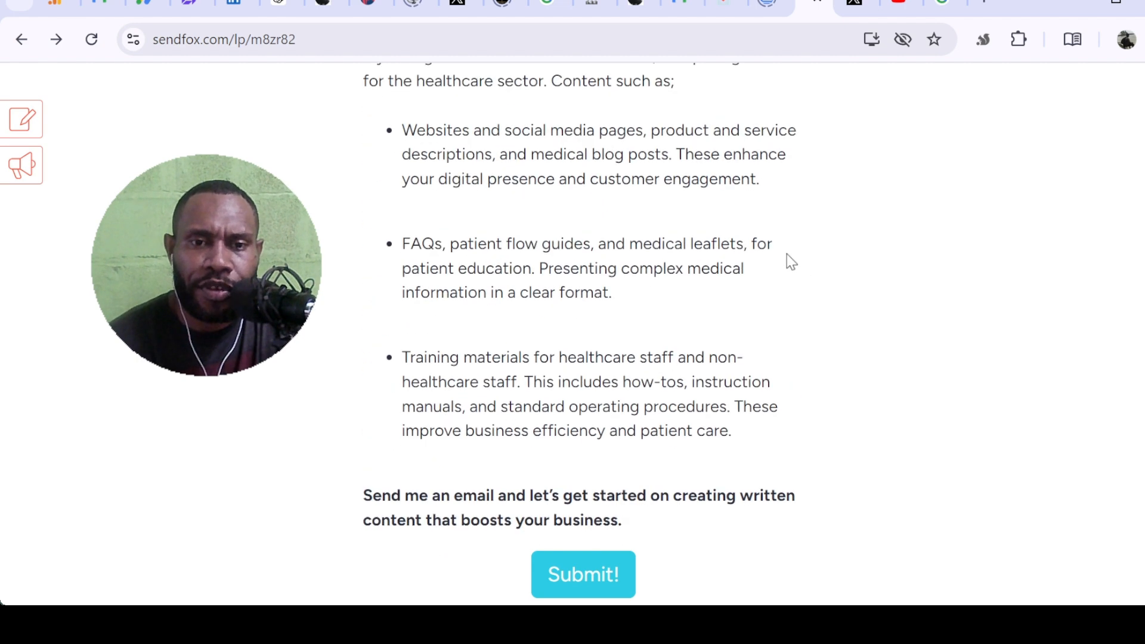
{"action": "scroll", "coordinate": [583, 366], "scroll_direction": "up", "scroll_amount": 15}
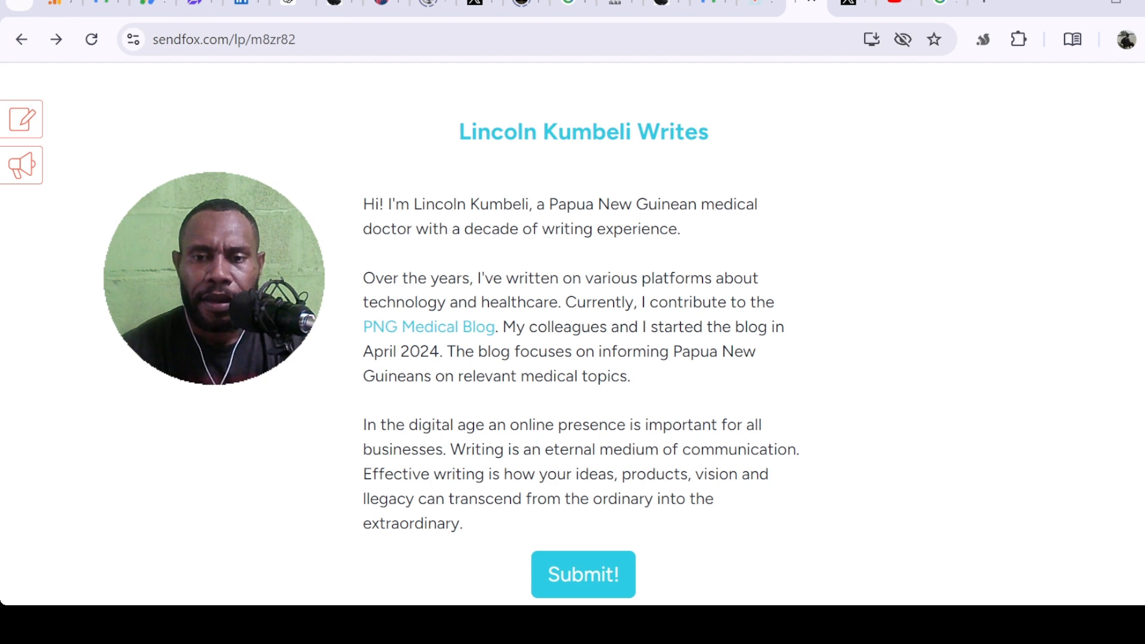
Step: Look over the SendFox account's dashboard statistics and its Growth lists of forms and smart pages
{"action": "left_click", "coordinate": [765, 7]}
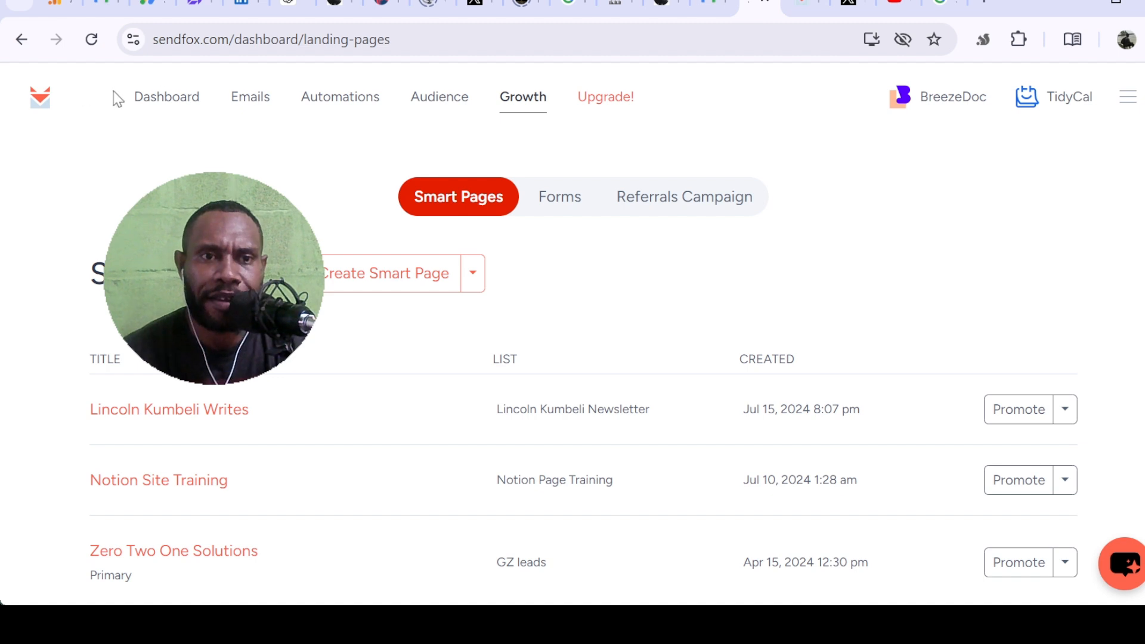
{"action": "left_click", "coordinate": [175, 103]}
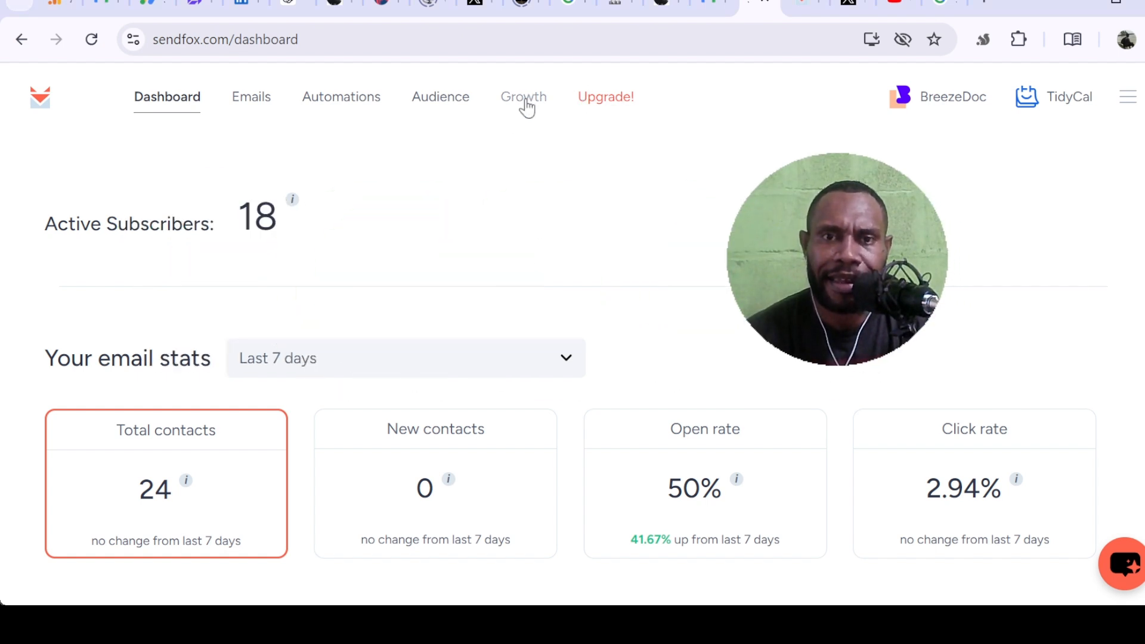
{"action": "left_click", "coordinate": [526, 108]}
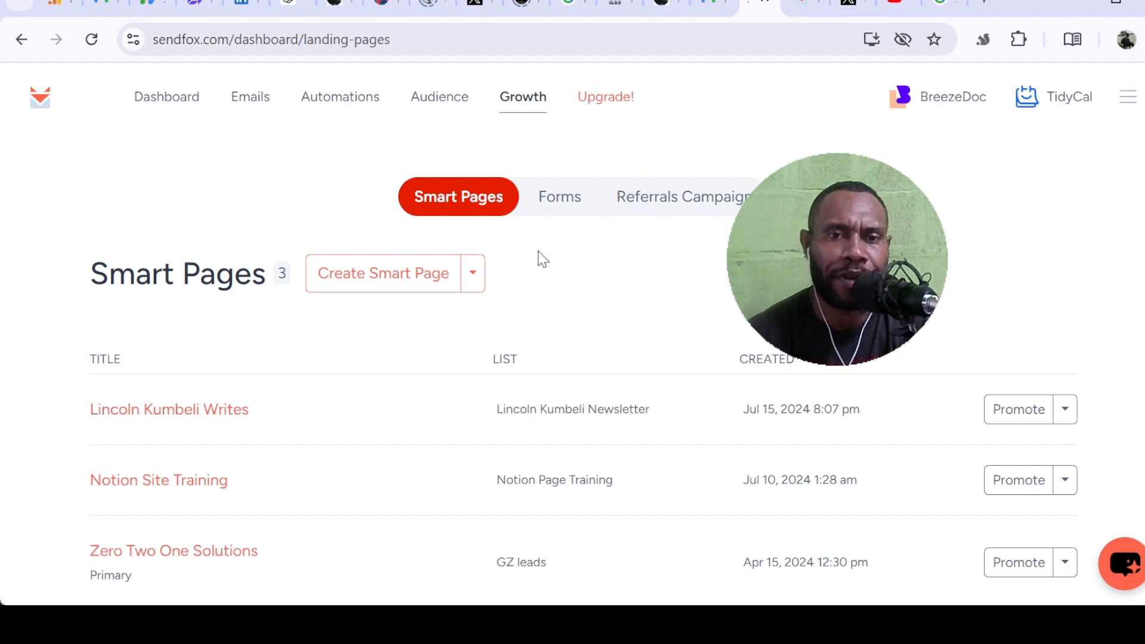
{"action": "left_click", "coordinate": [547, 210]}
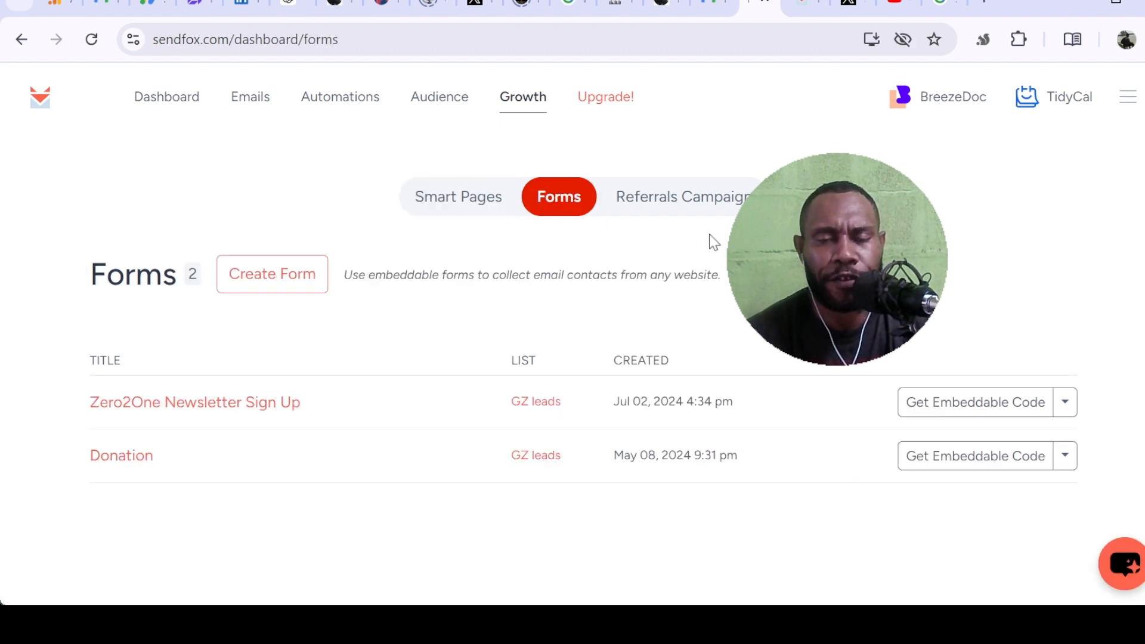
{"action": "left_click", "coordinate": [456, 206]}
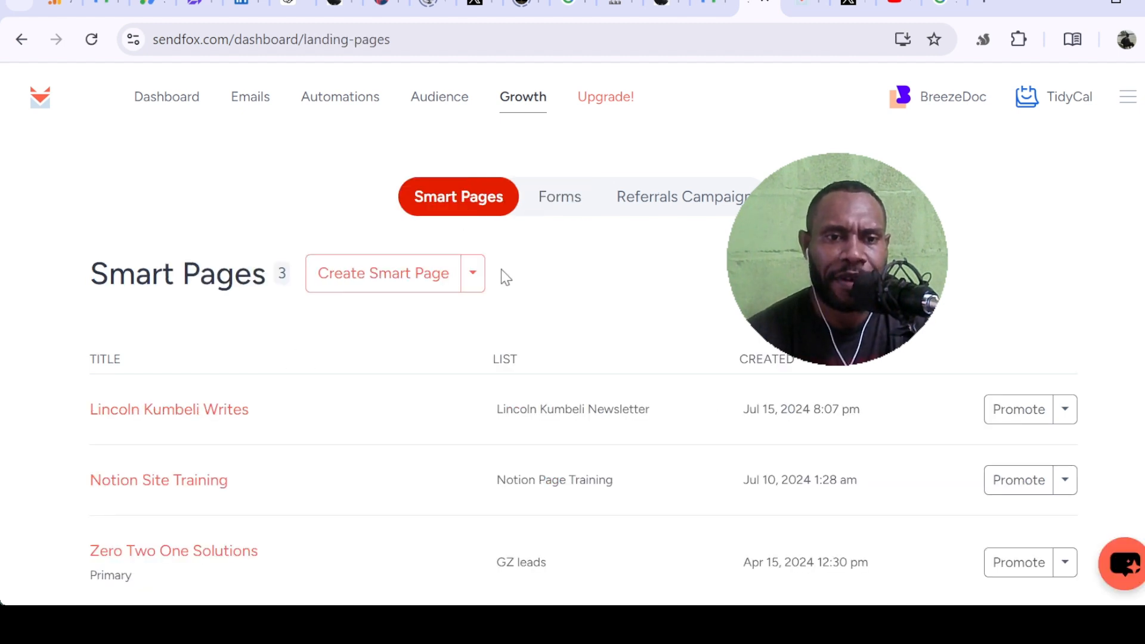
Step: Open the writing-services smart page linked to the personal newsletter list in the Smart Page Editor
{"action": "scroll", "coordinate": [523, 287], "scroll_direction": "down", "scroll_amount": 2}
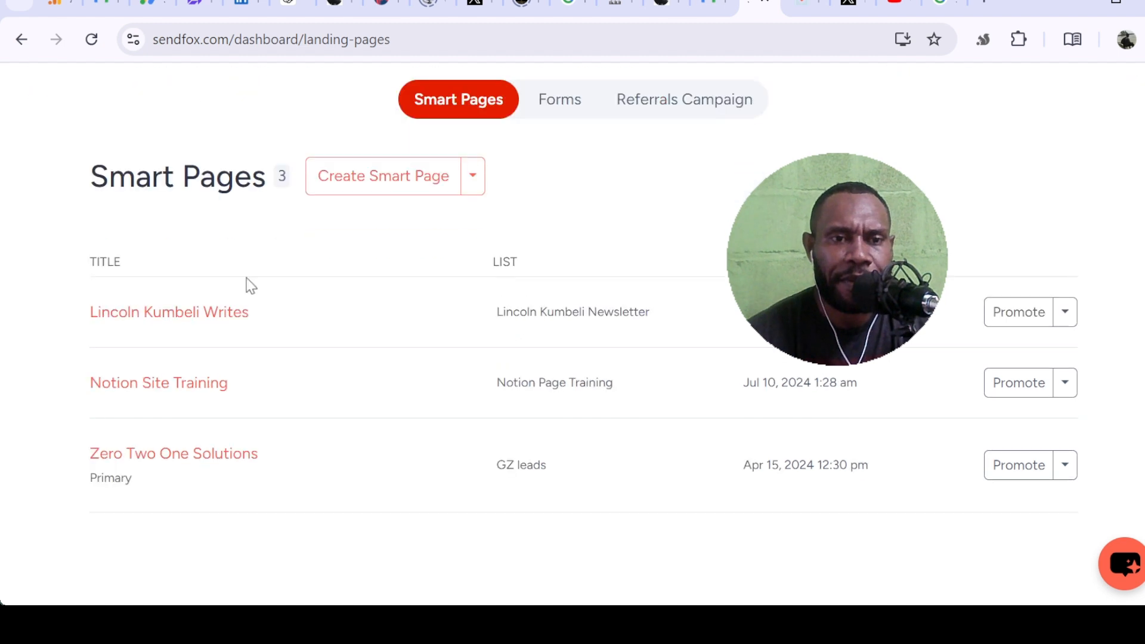
{"action": "scroll", "coordinate": [331, 345], "scroll_direction": "down", "scroll_amount": 1}
{"action": "scroll", "coordinate": [179, 320], "scroll_direction": "up", "scroll_amount": 3}
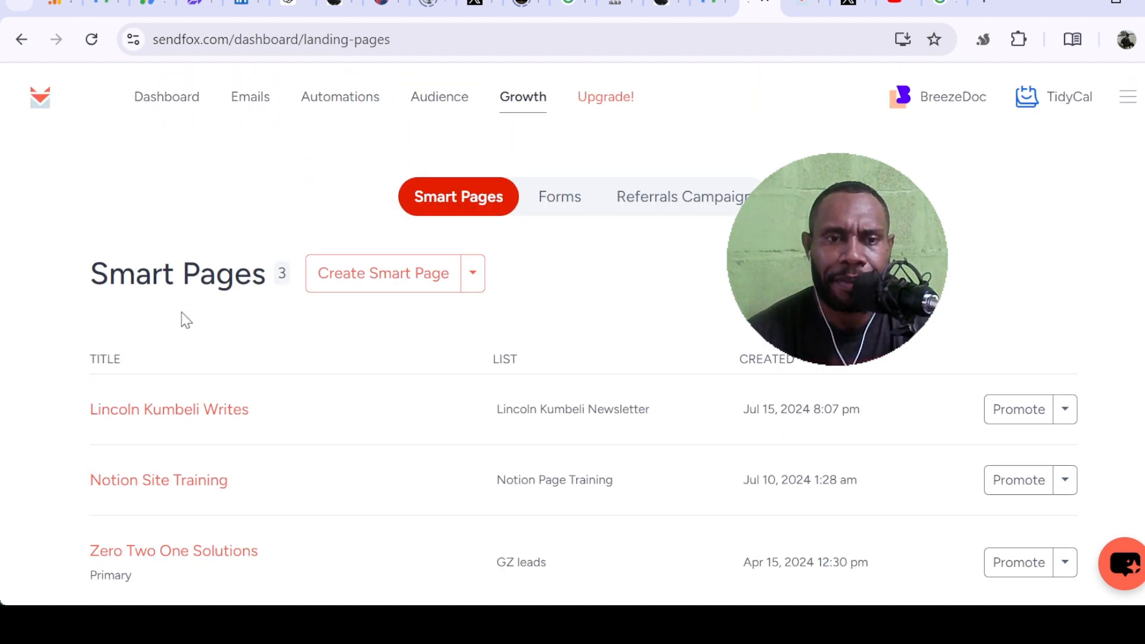
{"action": "scroll", "coordinate": [210, 322], "scroll_direction": "down", "scroll_amount": 2}
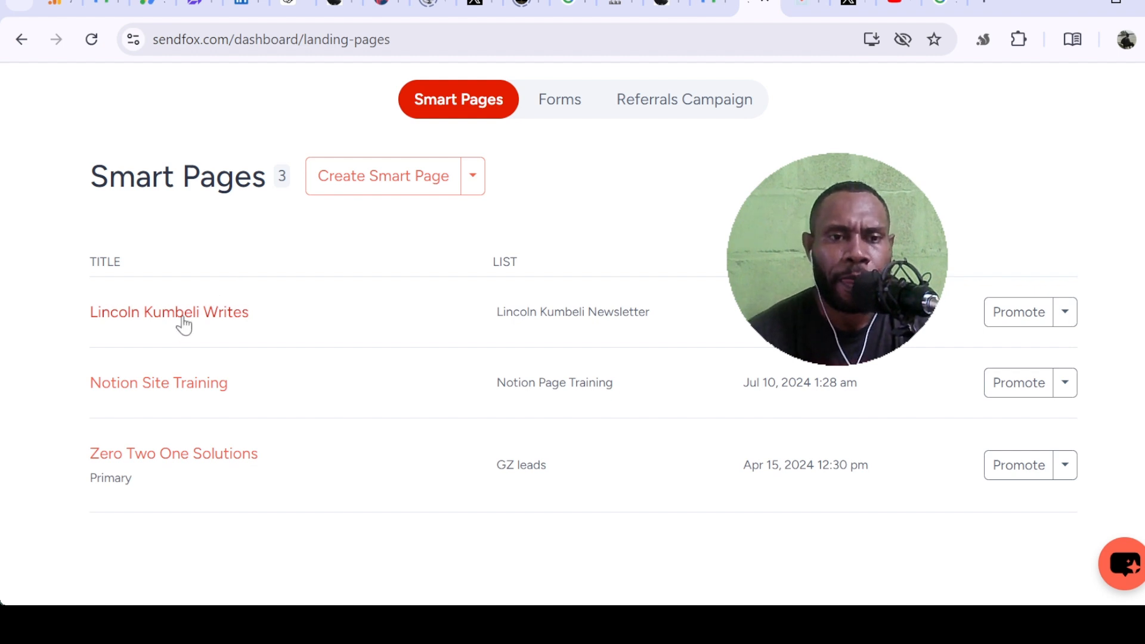
{"action": "left_click", "coordinate": [215, 314]}
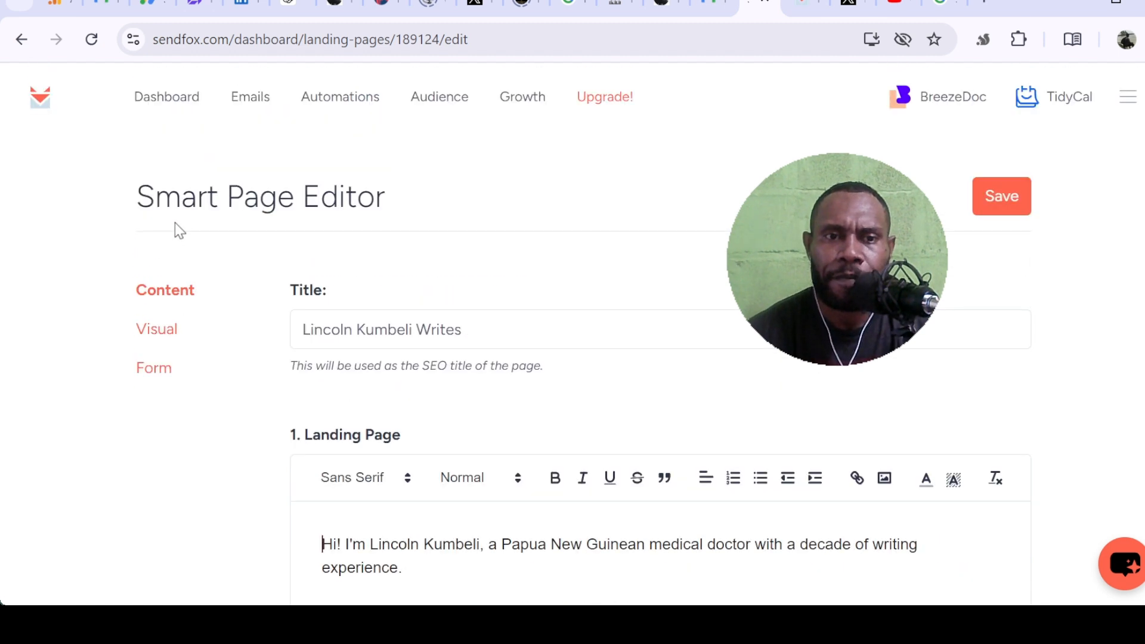
Step: Examine the smart page's content settings, including the SEO title and the landing page body text
{"action": "scroll", "coordinate": [167, 208], "scroll_direction": "down", "scroll_amount": 2}
{"action": "scroll", "coordinate": [298, 250], "scroll_direction": "down", "scroll_amount": 1}
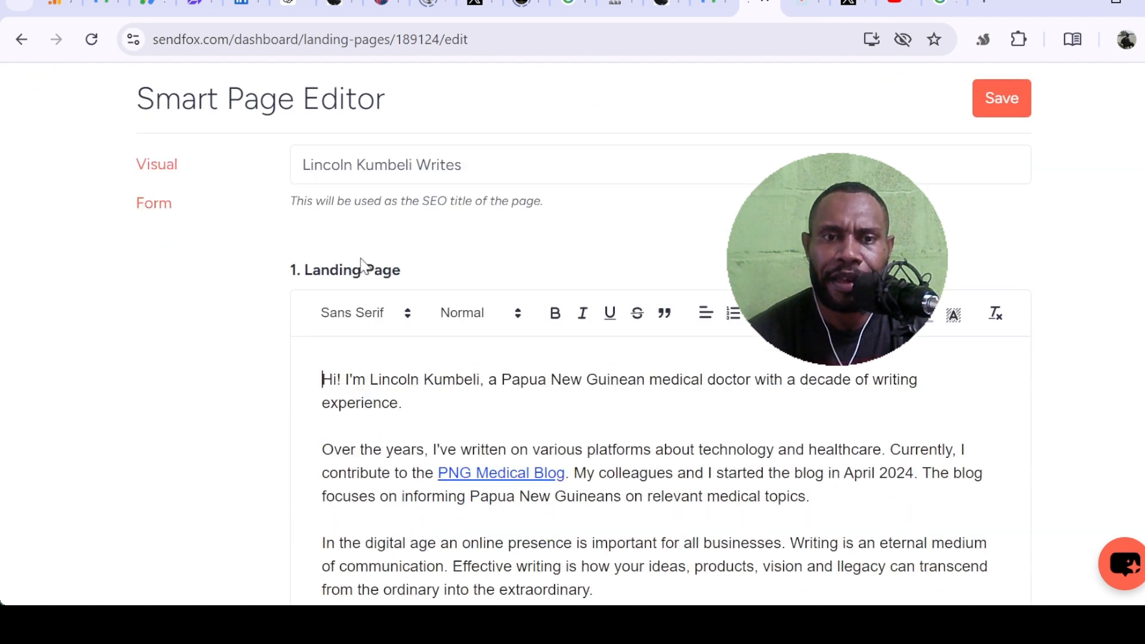
{"action": "scroll", "coordinate": [325, 174], "scroll_direction": "down", "scroll_amount": 1}
{"action": "scroll", "coordinate": [361, 184], "scroll_direction": "up", "scroll_amount": 2}
{"action": "scroll", "coordinate": [537, 292], "scroll_direction": "down", "scroll_amount": 5}
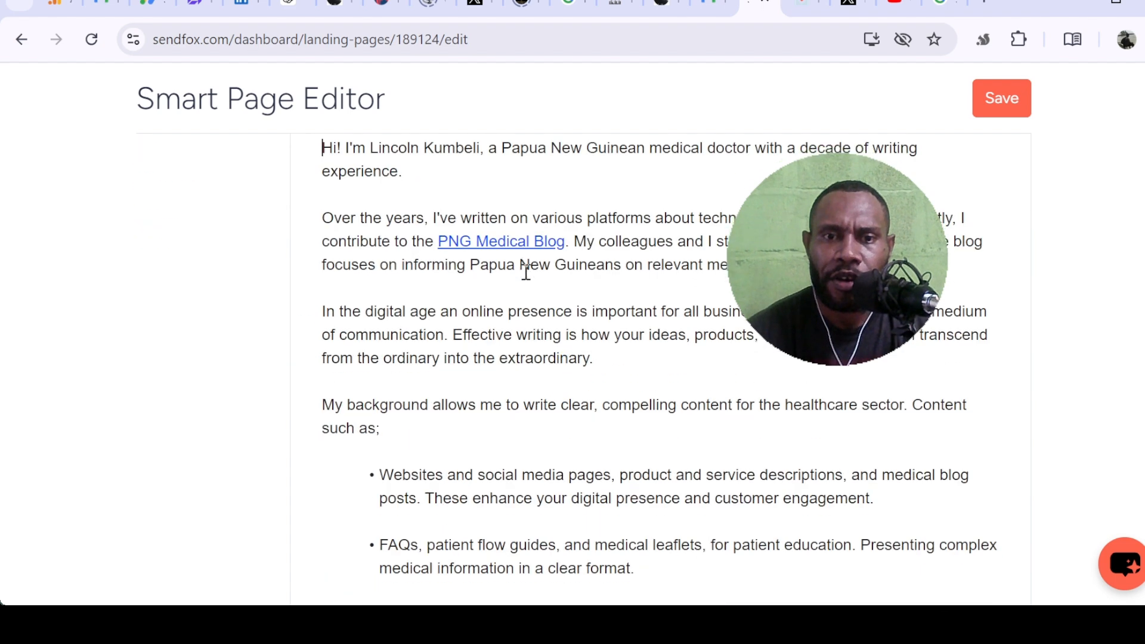
{"action": "scroll", "coordinate": [525, 269], "scroll_direction": "down", "scroll_amount": 8}
{"action": "scroll", "coordinate": [519, 268], "scroll_direction": "up", "scroll_amount": 6}
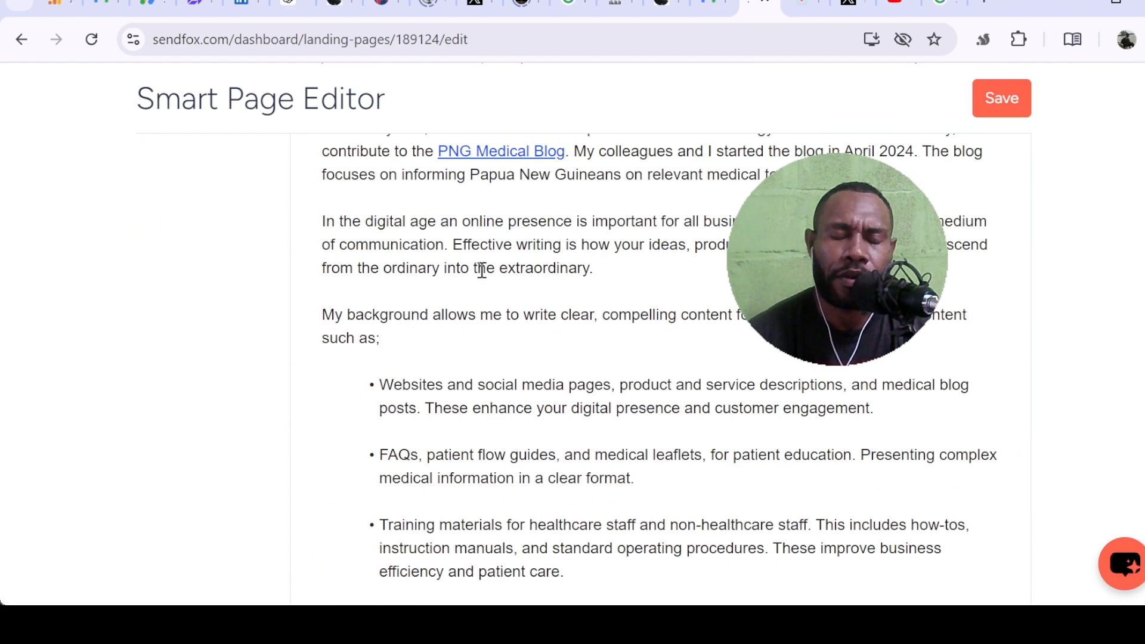
{"action": "scroll", "coordinate": [482, 270], "scroll_direction": "up", "scroll_amount": 6}
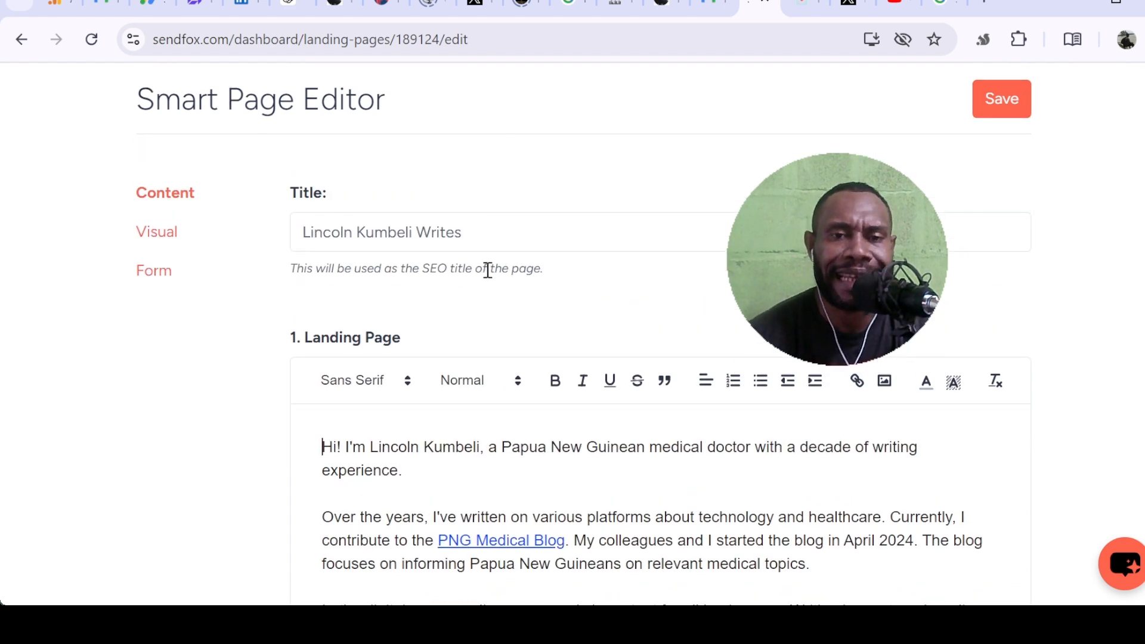
{"action": "scroll", "coordinate": [488, 271], "scroll_direction": "down", "scroll_amount": 5}
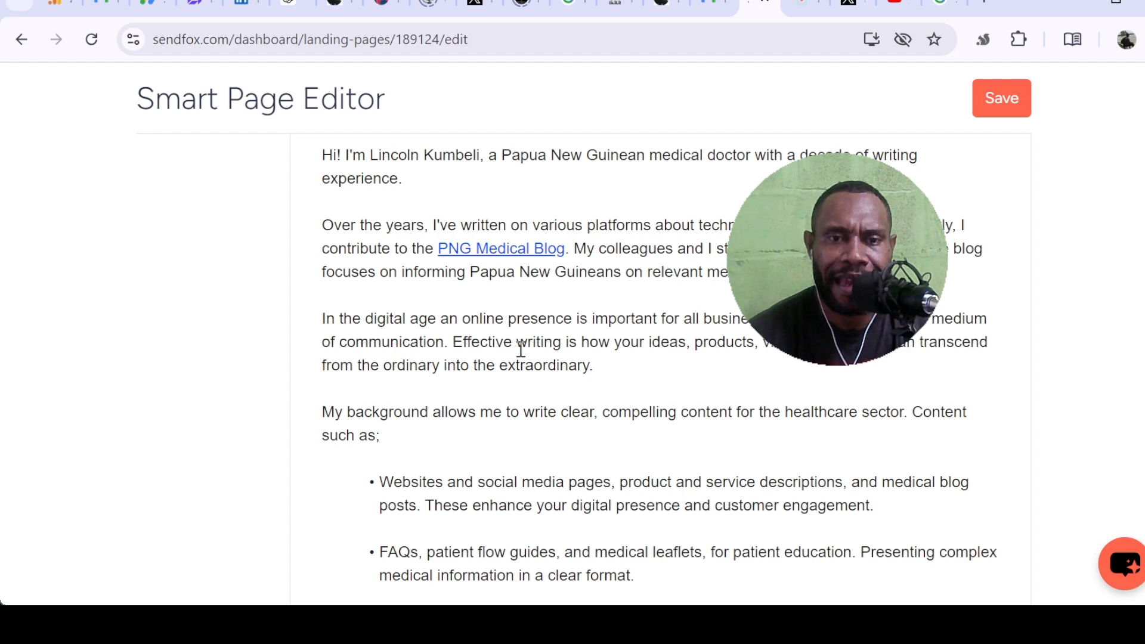
{"action": "scroll", "coordinate": [521, 349], "scroll_direction": "down", "scroll_amount": 2}
{"action": "scroll", "coordinate": [521, 349], "scroll_direction": "up", "scroll_amount": 7}
{"action": "scroll", "coordinate": [521, 350], "scroll_direction": "down", "scroll_amount": 2}
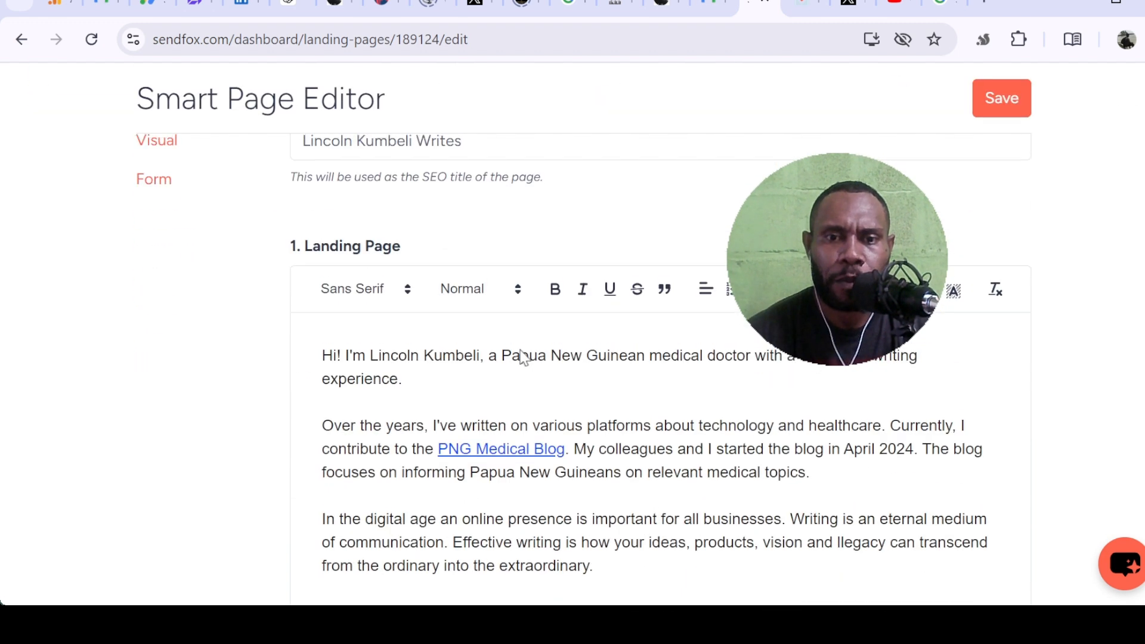
{"action": "scroll", "coordinate": [524, 351], "scroll_direction": "up", "scroll_amount": 2}
{"action": "scroll", "coordinate": [513, 343], "scroll_direction": "down", "scroll_amount": 2}
{"action": "scroll", "coordinate": [209, 228], "scroll_direction": "up", "scroll_amount": 4}
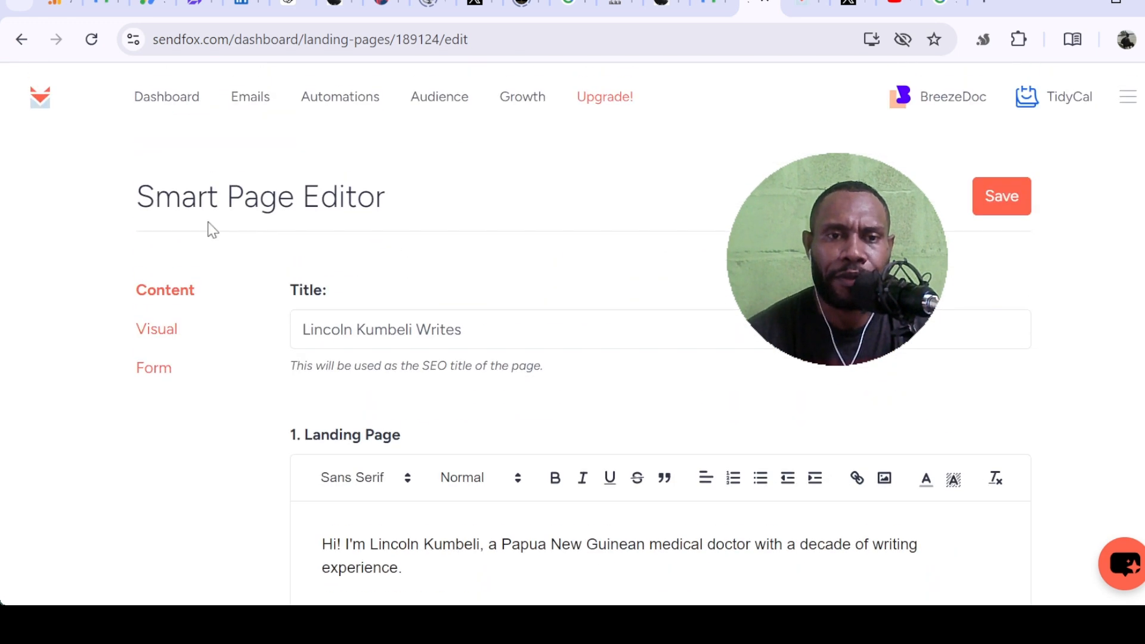
Step: Examine the smart page's visual settings for the page header and theme color
{"action": "left_click", "coordinate": [154, 332]}
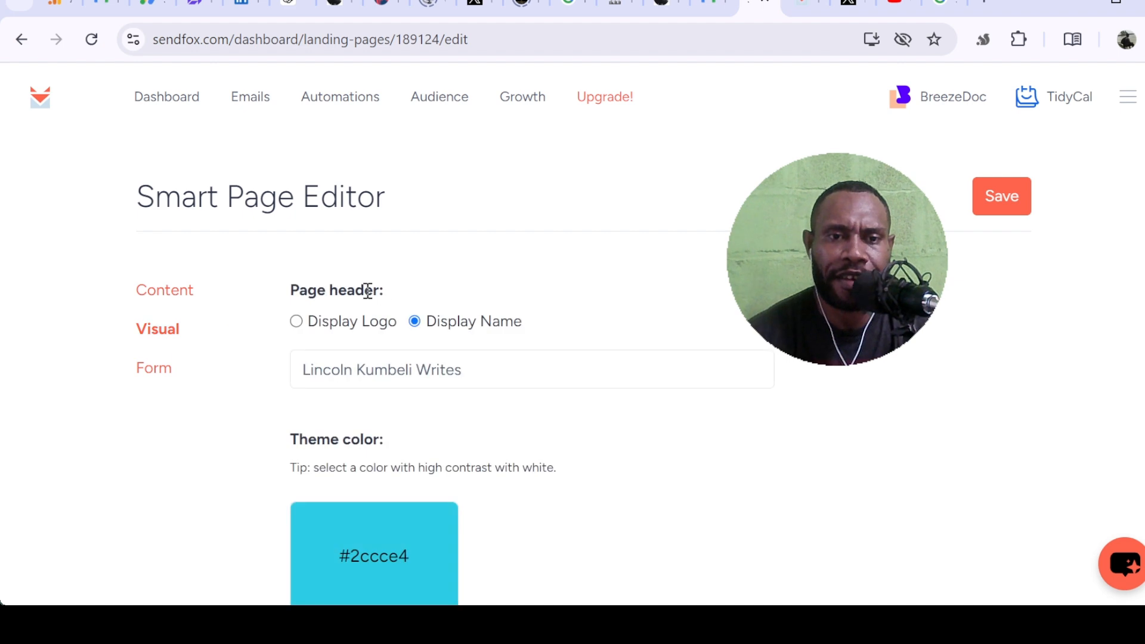
{"action": "scroll", "coordinate": [382, 289], "scroll_direction": "down", "scroll_amount": 2}
{"action": "scroll", "coordinate": [384, 276], "scroll_direction": "down", "scroll_amount": 4}
{"action": "scroll", "coordinate": [382, 277], "scroll_direction": "up", "scroll_amount": 6}
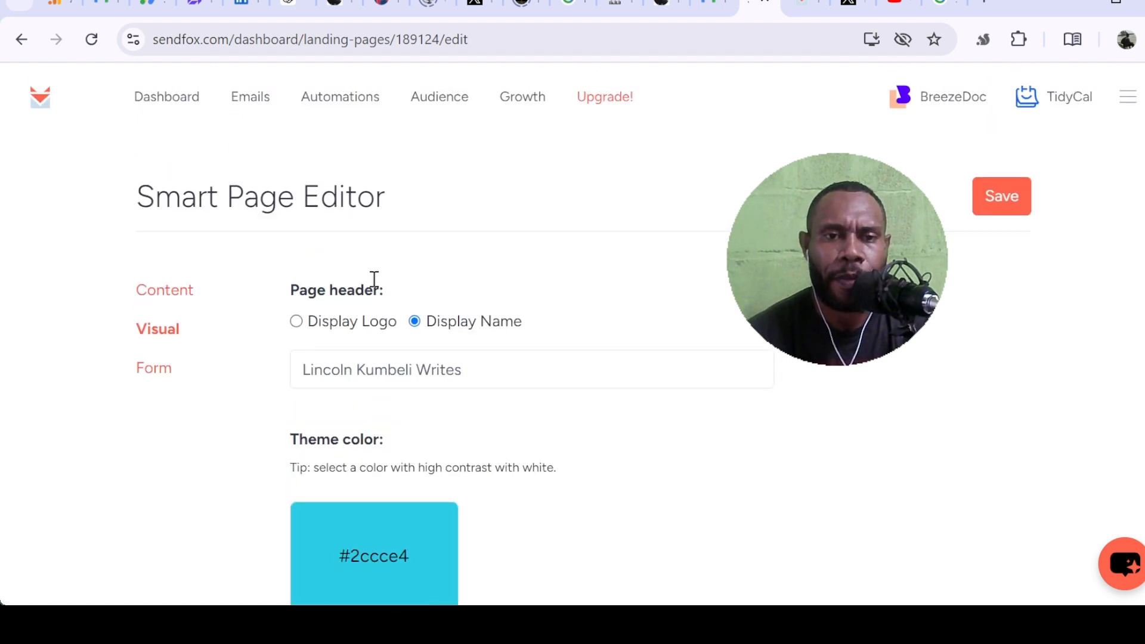
{"action": "scroll", "coordinate": [376, 283], "scroll_direction": "down", "scroll_amount": 2}
{"action": "scroll", "coordinate": [346, 230], "scroll_direction": "down", "scroll_amount": 2}
{"action": "scroll", "coordinate": [196, 197], "scroll_direction": "up", "scroll_amount": 2}
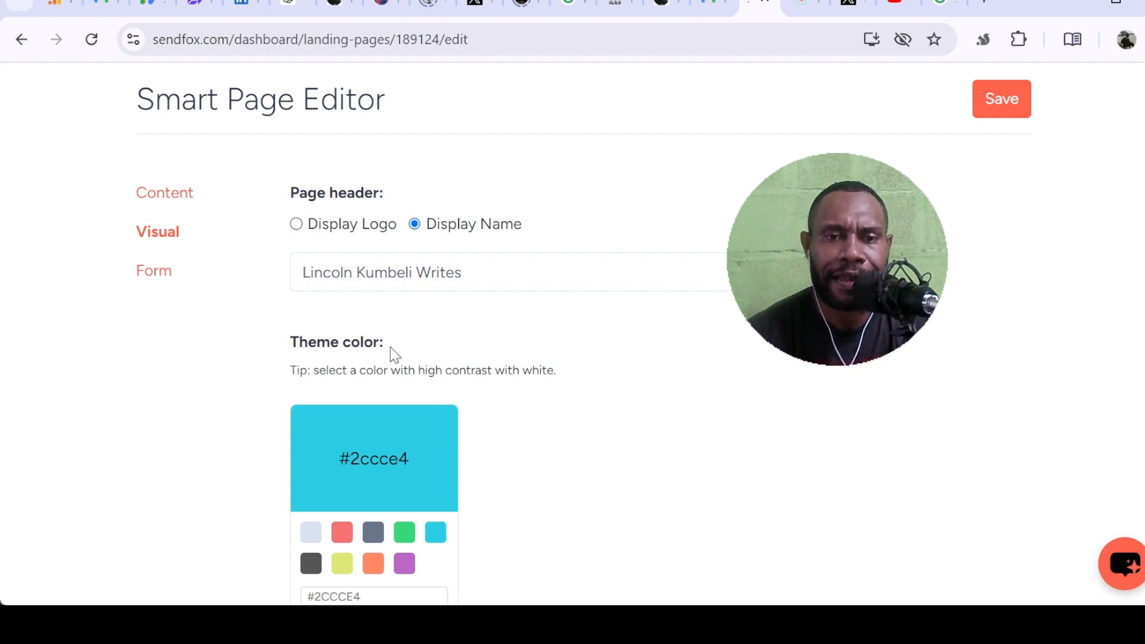
{"action": "scroll", "coordinate": [392, 349], "scroll_direction": "down", "scroll_amount": 2}
{"action": "scroll", "coordinate": [392, 341], "scroll_direction": "up", "scroll_amount": 4}
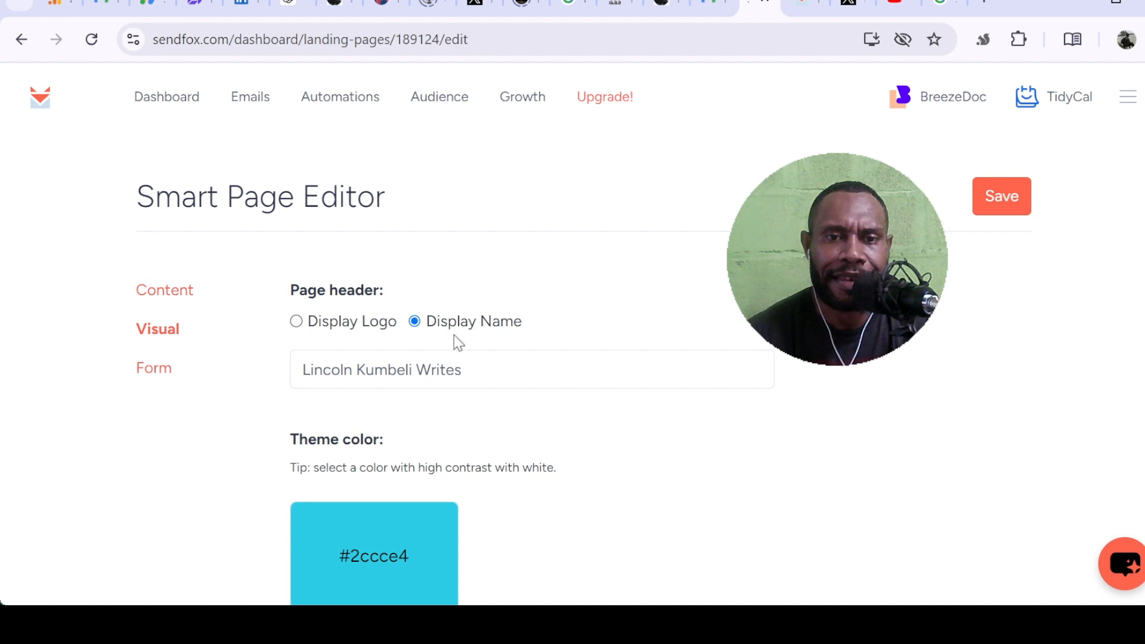
Step: Compare the published page's header with the editor's visual settings for page header, theme color and optional page image
{"action": "left_click", "coordinate": [802, 6]}
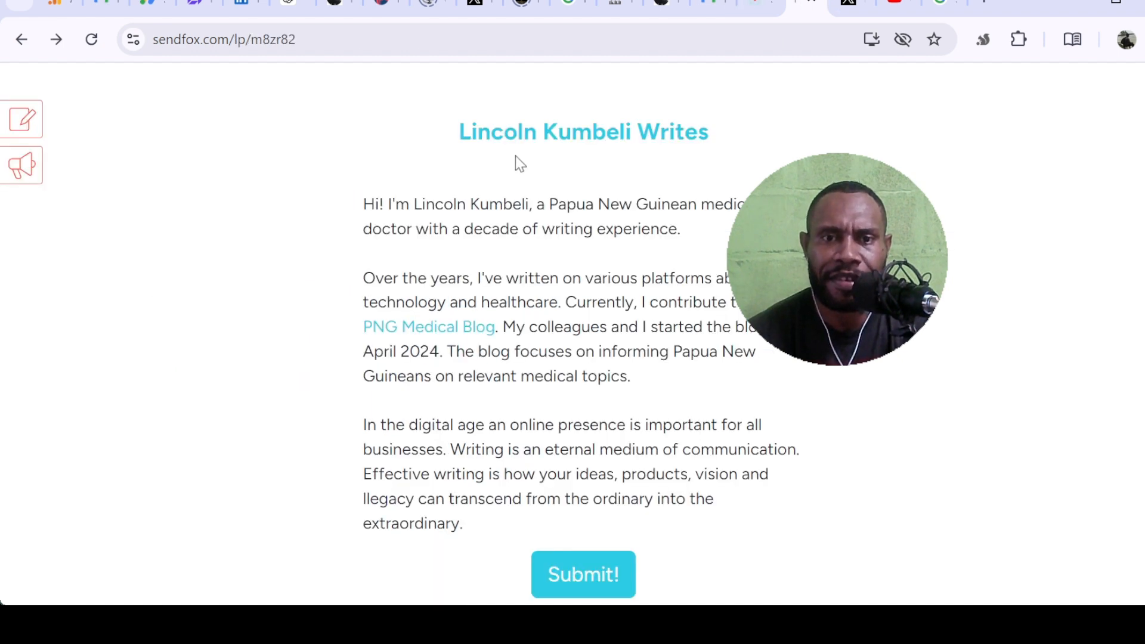
{"action": "scroll", "coordinate": [631, 348], "scroll_direction": "down", "scroll_amount": 3}
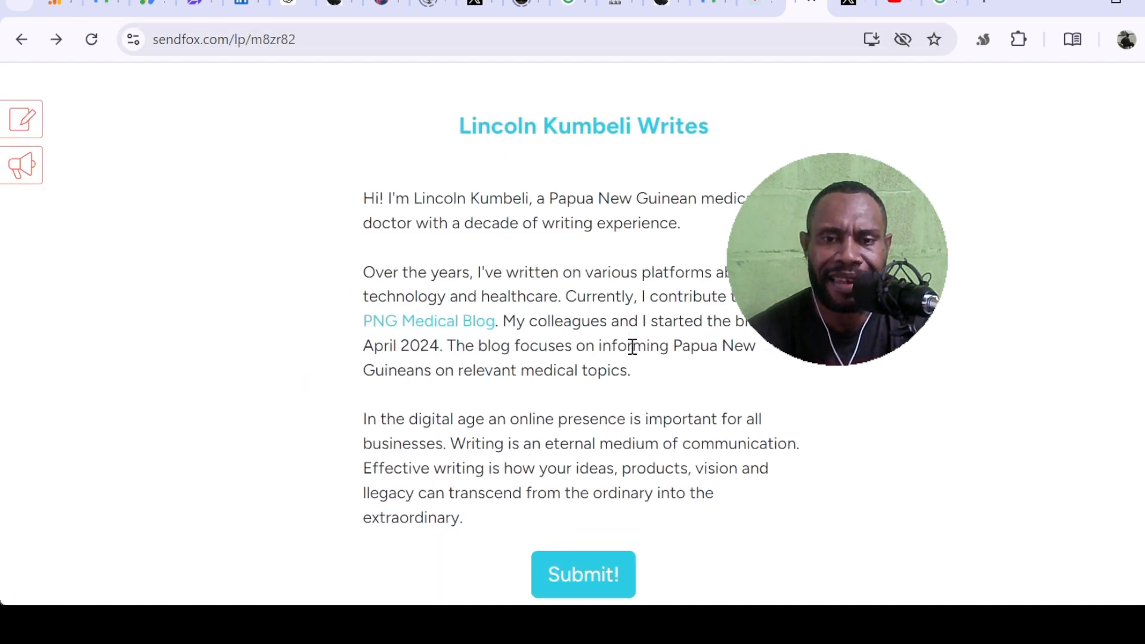
{"action": "scroll", "coordinate": [597, 446], "scroll_direction": "up", "scroll_amount": 3}
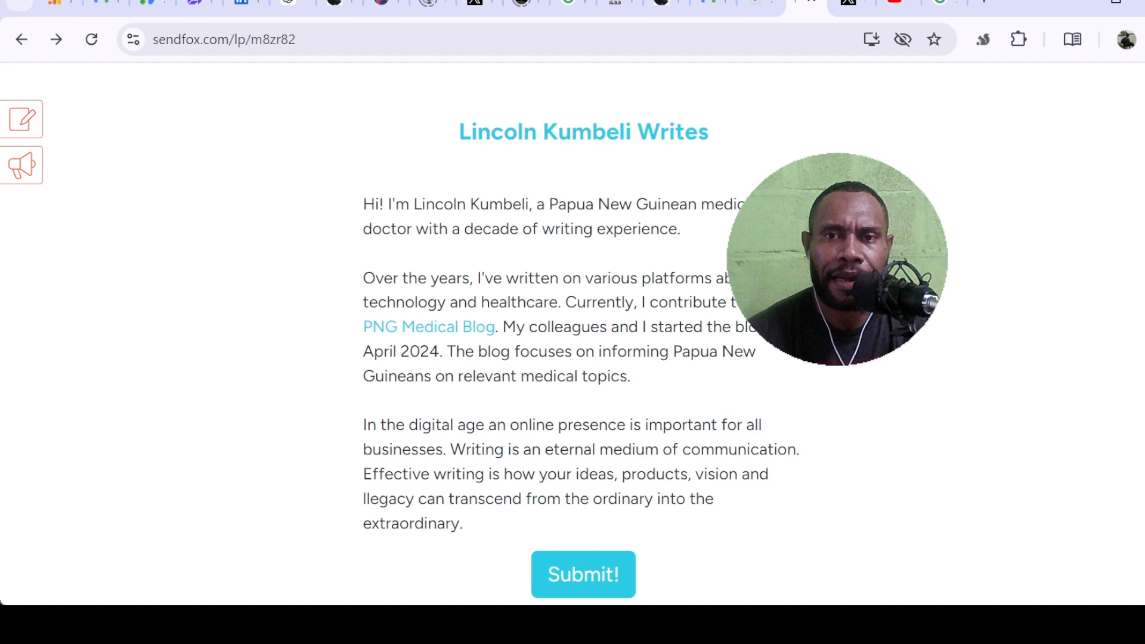
{"action": "left_click", "coordinate": [759, 7]}
{"action": "scroll", "coordinate": [464, 277], "scroll_direction": "down", "scroll_amount": 2}
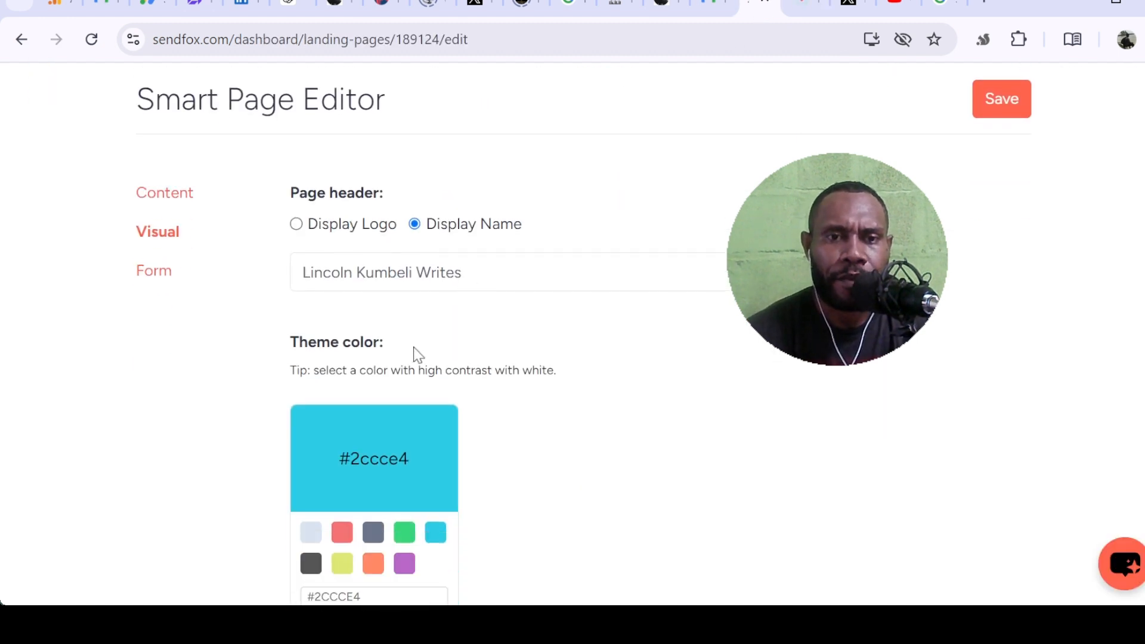
{"action": "scroll", "coordinate": [437, 252], "scroll_direction": "down", "scroll_amount": 5}
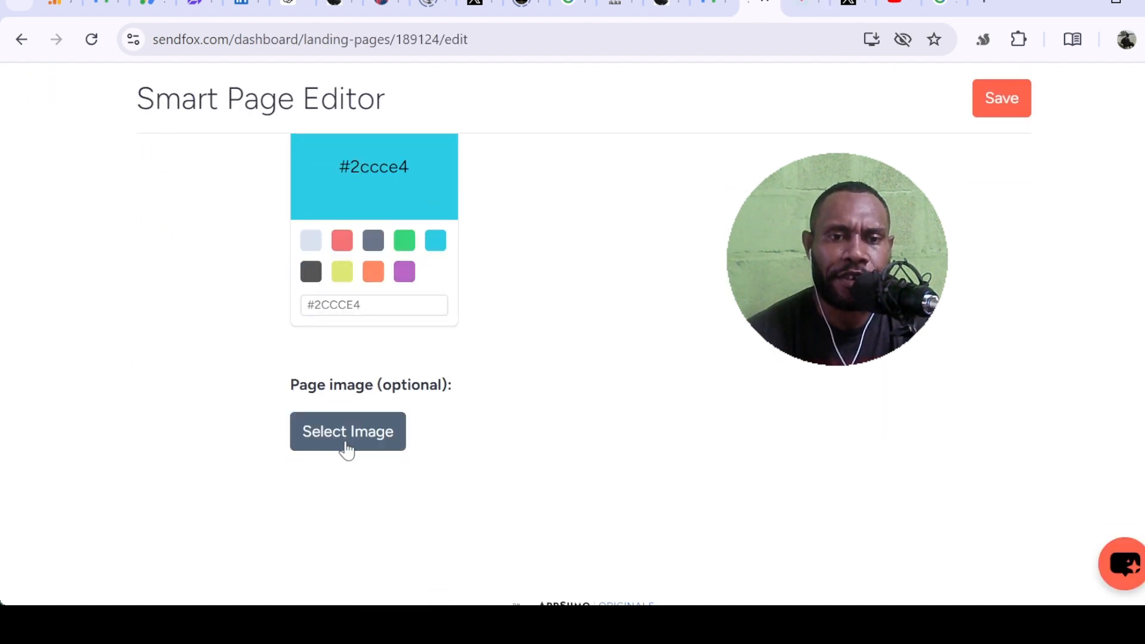
{"action": "scroll", "coordinate": [522, 345], "scroll_direction": "up", "scroll_amount": 2}
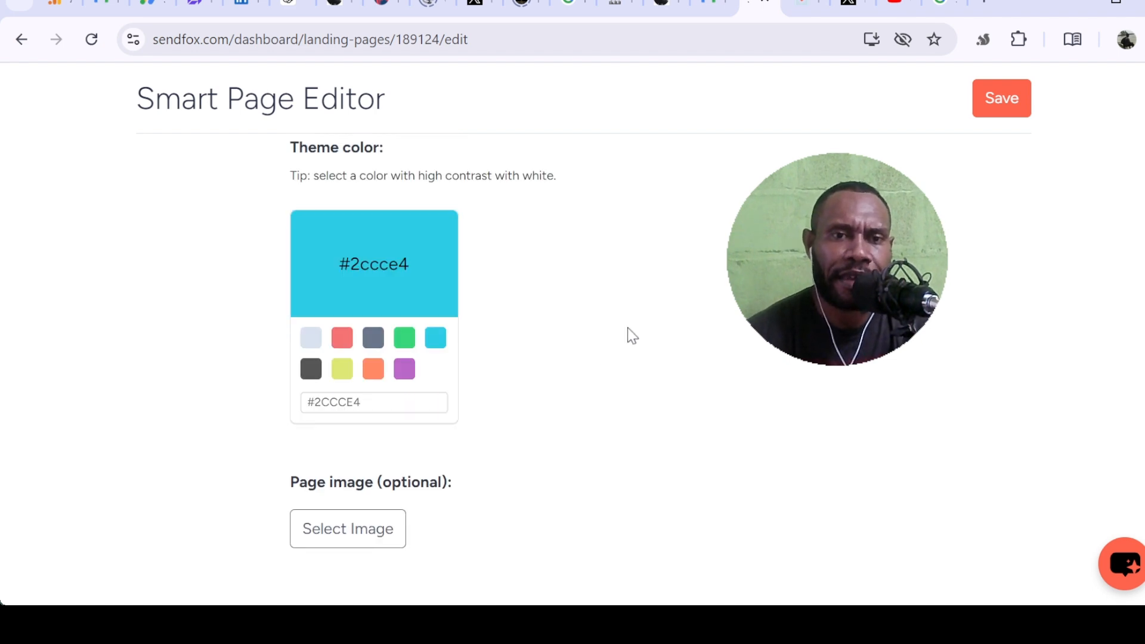
Step: Look over the published page's closing section, signature photo and sign-up form, and recheck the header and theme color settings in the editor
{"action": "left_click", "coordinate": [802, 7]}
{"action": "scroll", "coordinate": [711, 278], "scroll_direction": "down", "scroll_amount": 18}
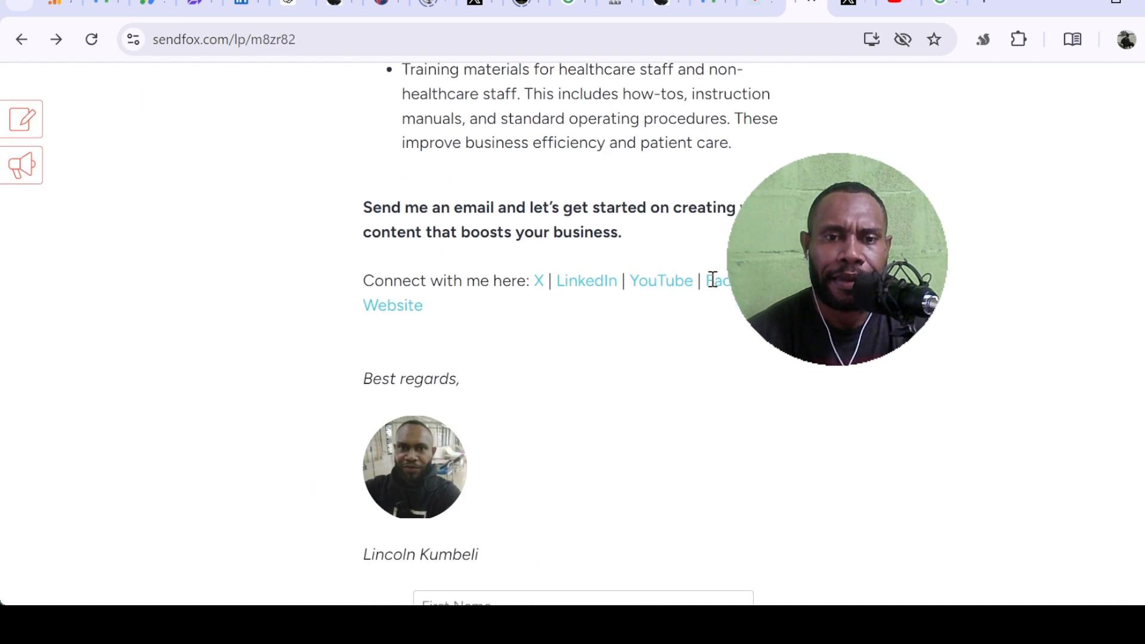
{"action": "scroll", "coordinate": [579, 334], "scroll_direction": "up", "scroll_amount": 6}
{"action": "scroll", "coordinate": [578, 332], "scroll_direction": "down", "scroll_amount": 5}
{"action": "scroll", "coordinate": [351, 253], "scroll_direction": "up", "scroll_amount": 5}
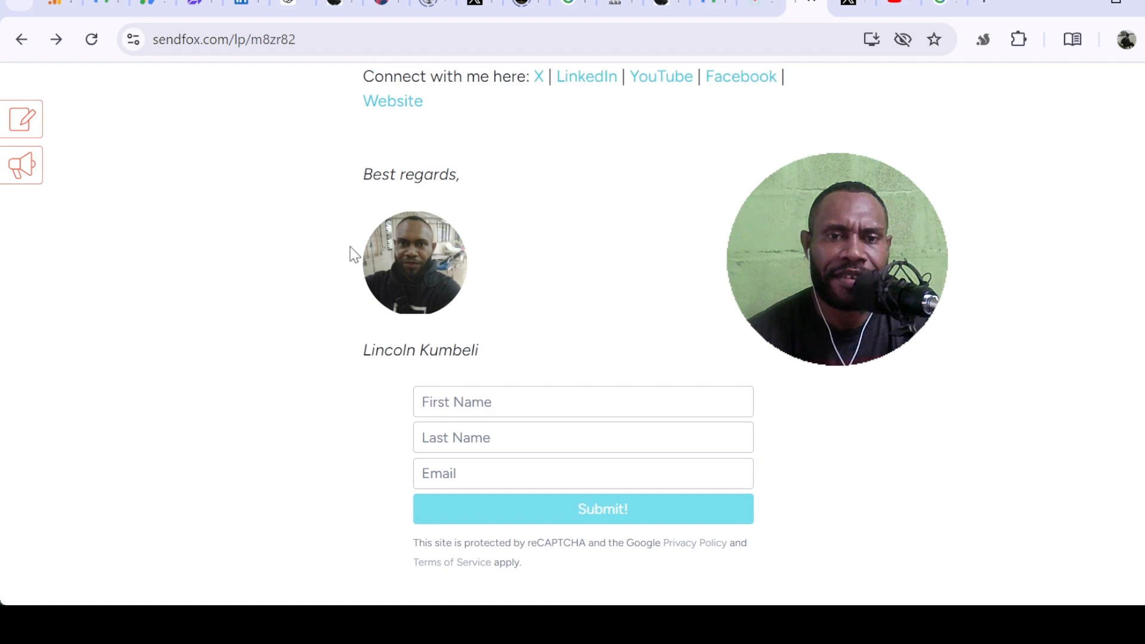
{"action": "scroll", "coordinate": [600, 216], "scroll_direction": "up", "scroll_amount": 10}
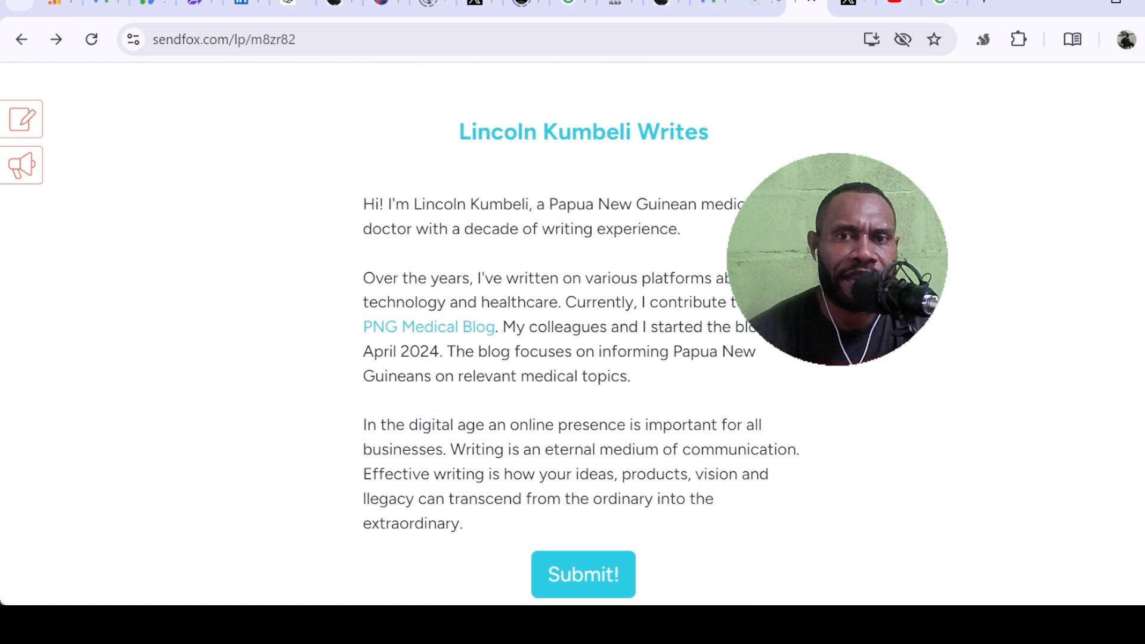
{"action": "left_click", "coordinate": [765, 11]}
{"action": "scroll", "coordinate": [333, 315], "scroll_direction": "up", "scroll_amount": 5}
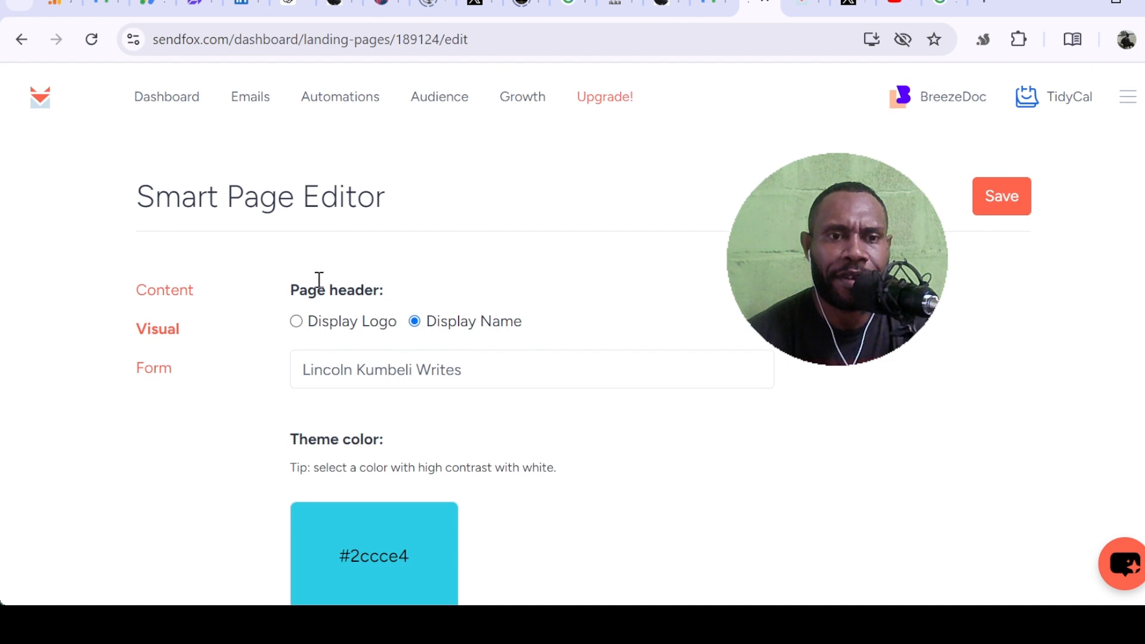
{"action": "scroll", "coordinate": [295, 330], "scroll_direction": "down", "scroll_amount": 5}
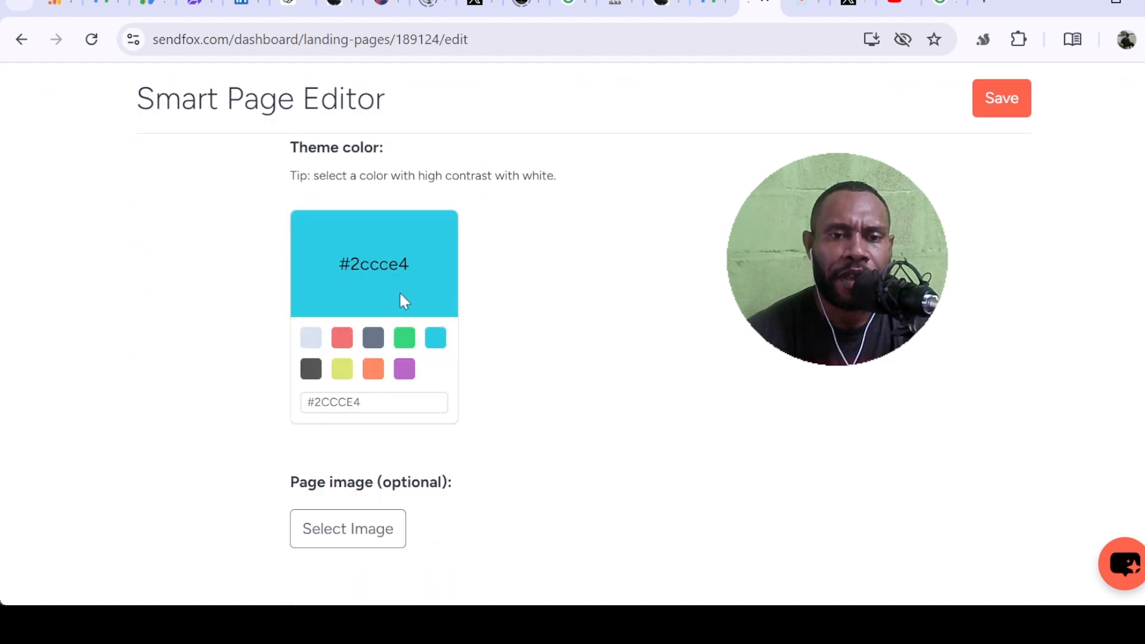
{"action": "scroll", "coordinate": [640, 358], "scroll_direction": "up", "scroll_amount": 5}
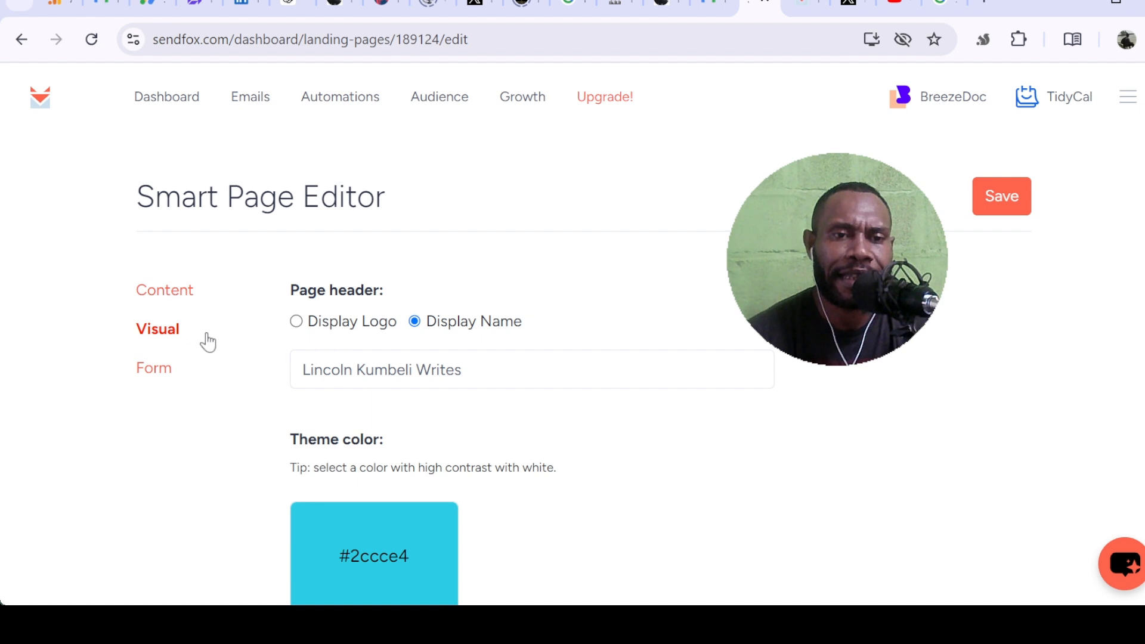
{"action": "scroll", "coordinate": [212, 331], "scroll_direction": "down", "scroll_amount": 2}
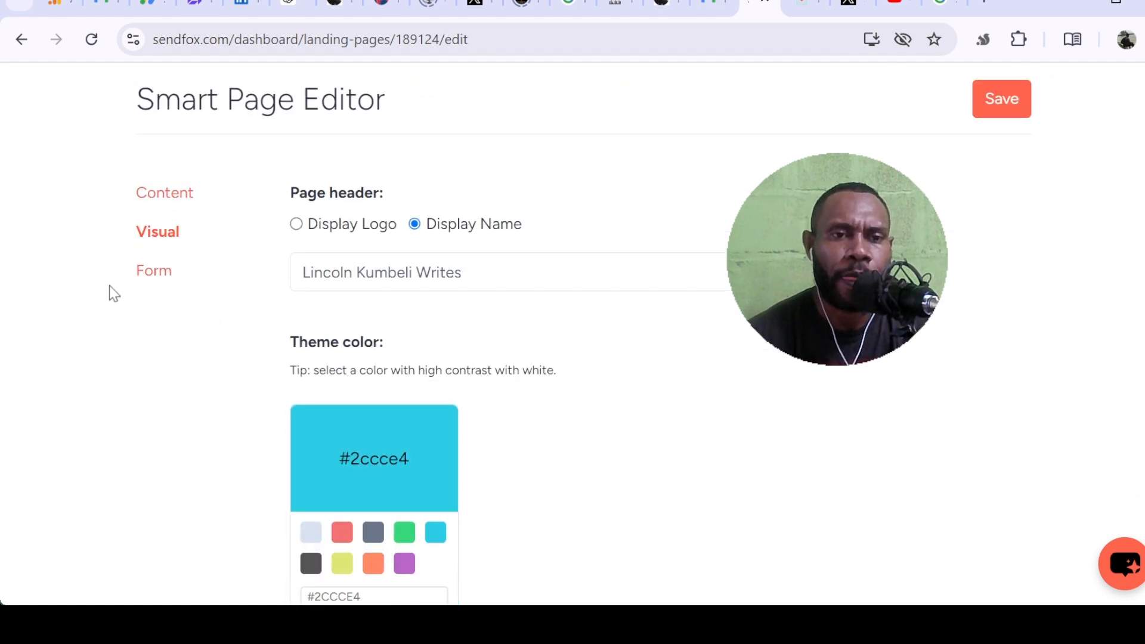
Step: Open the smart page's form settings and compare the collected information and button copy with the published sign-up form
{"action": "left_click", "coordinate": [153, 276]}
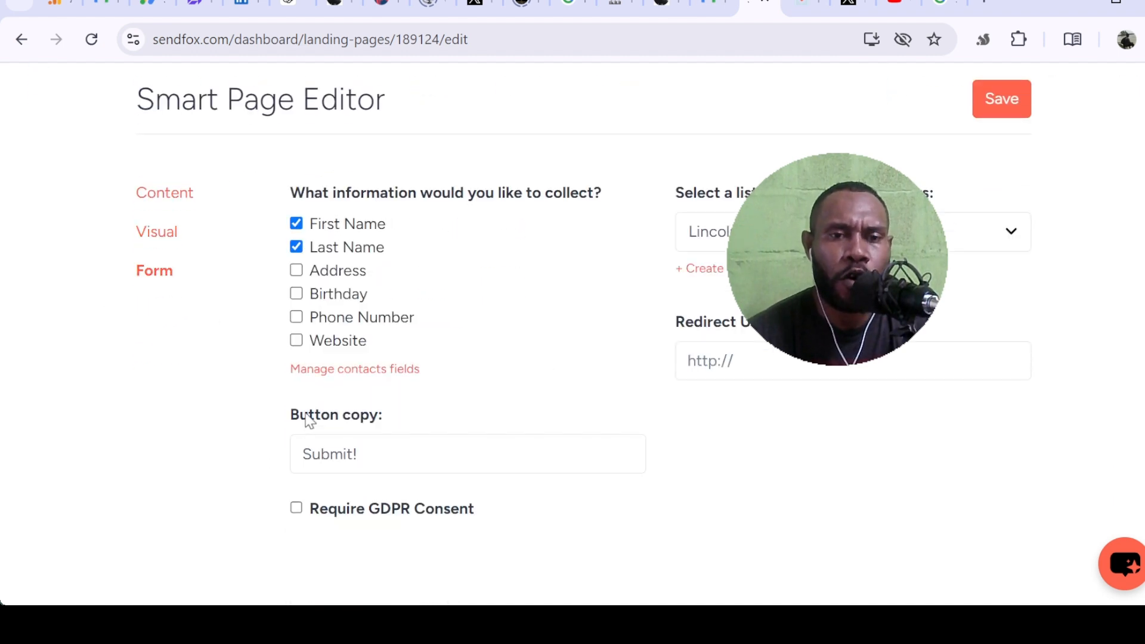
{"action": "scroll", "coordinate": [604, 317], "scroll_direction": "down", "scroll_amount": 2}
{"action": "scroll", "coordinate": [604, 317], "scroll_direction": "up", "scroll_amount": 4}
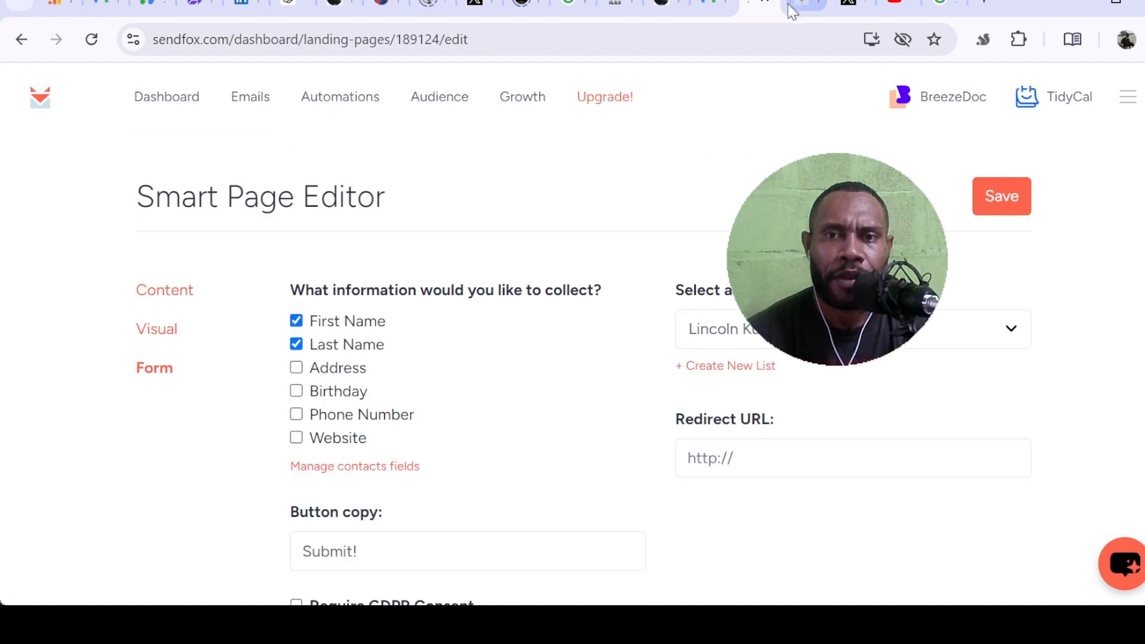
{"action": "left_click", "coordinate": [805, 11]}
{"action": "scroll", "coordinate": [644, 319], "scroll_direction": "down", "scroll_amount": 10}
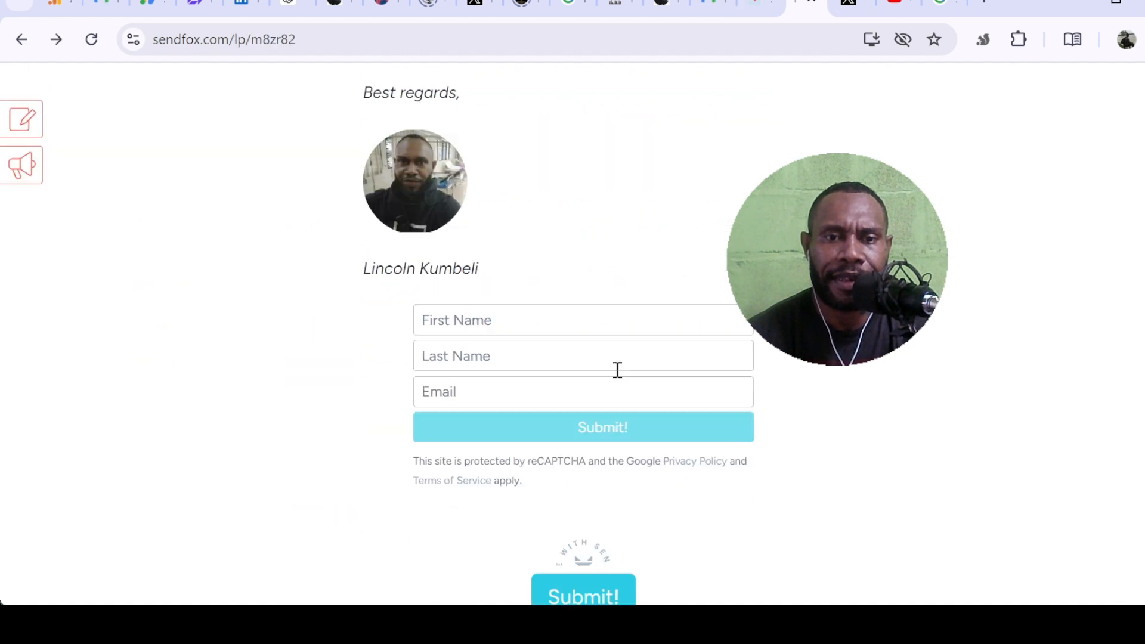
{"action": "left_click", "coordinate": [760, 5]}
{"action": "scroll", "coordinate": [494, 317], "scroll_direction": "down", "scroll_amount": 3}
{"action": "scroll", "coordinate": [485, 311], "scroll_direction": "up", "scroll_amount": 2}
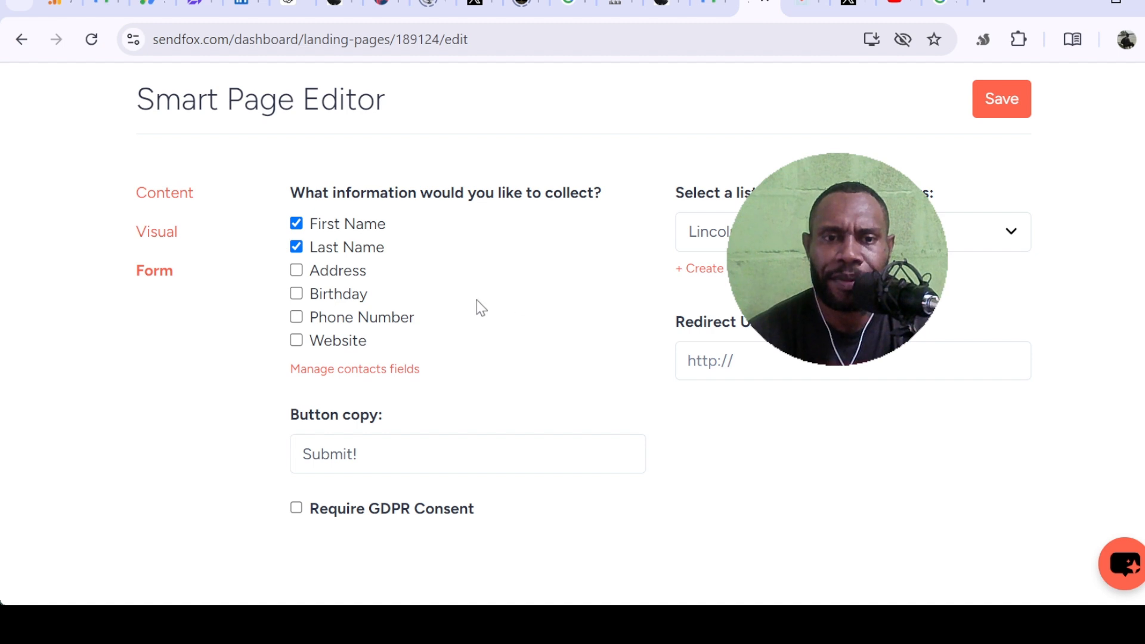
Step: Add Phone Number to the information the form collects and save the smart page
{"action": "left_click", "coordinate": [295, 316]}
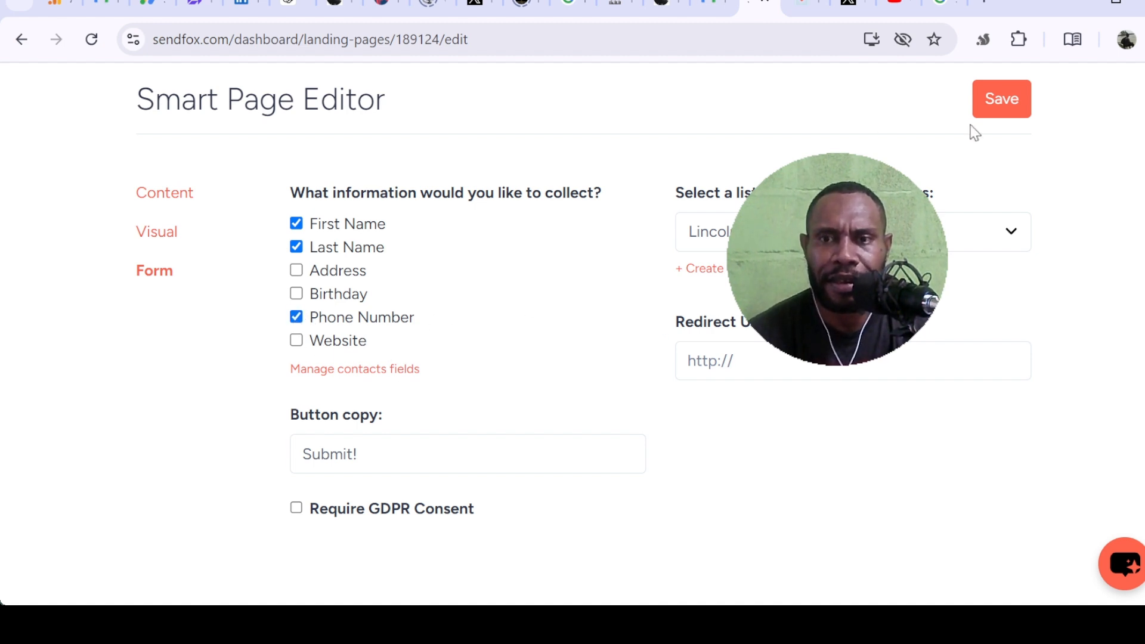
{"action": "left_click", "coordinate": [1014, 109]}
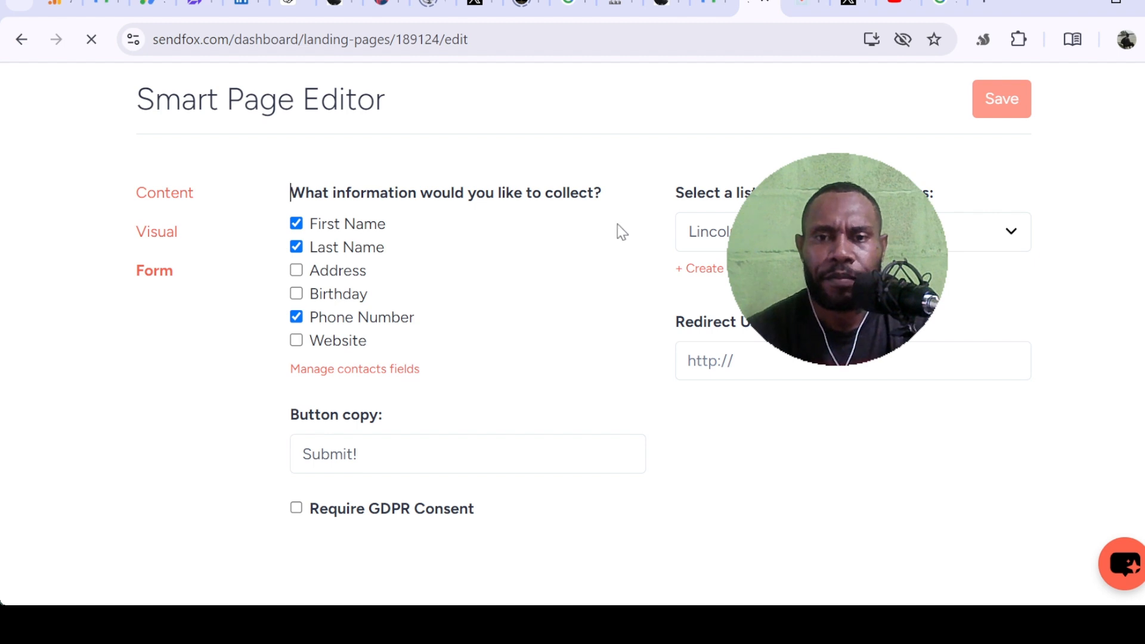
{"action": "scroll", "coordinate": [634, 239], "scroll_direction": "down", "scroll_amount": 3}
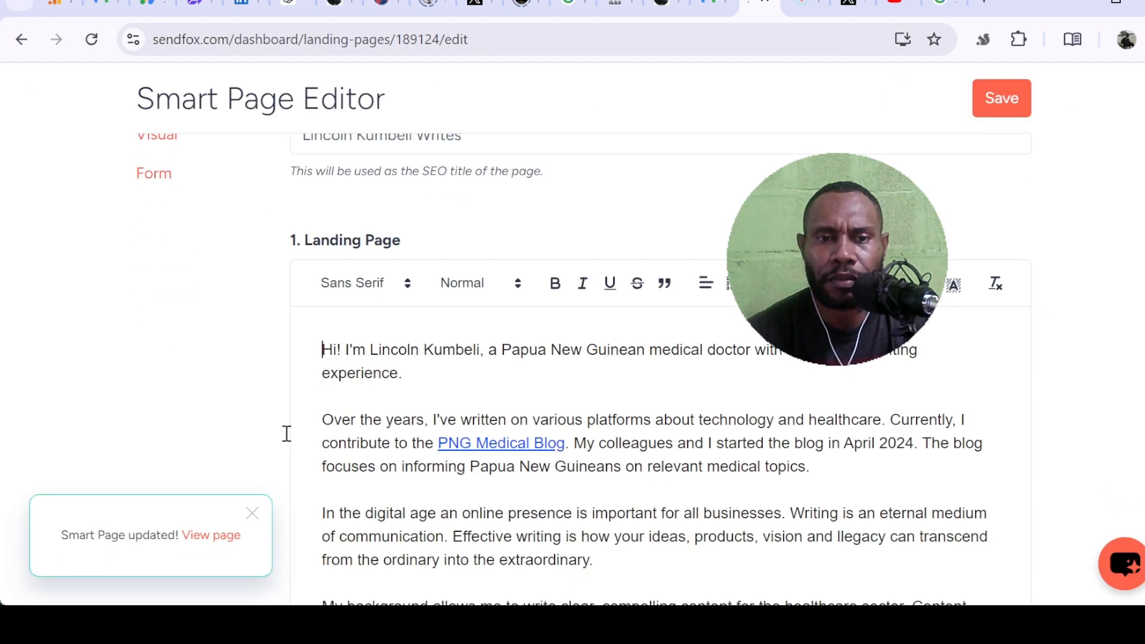
Step: View the updated published page and examine the phone number field and its country code list in the sign-up form
{"action": "left_click", "coordinate": [213, 537]}
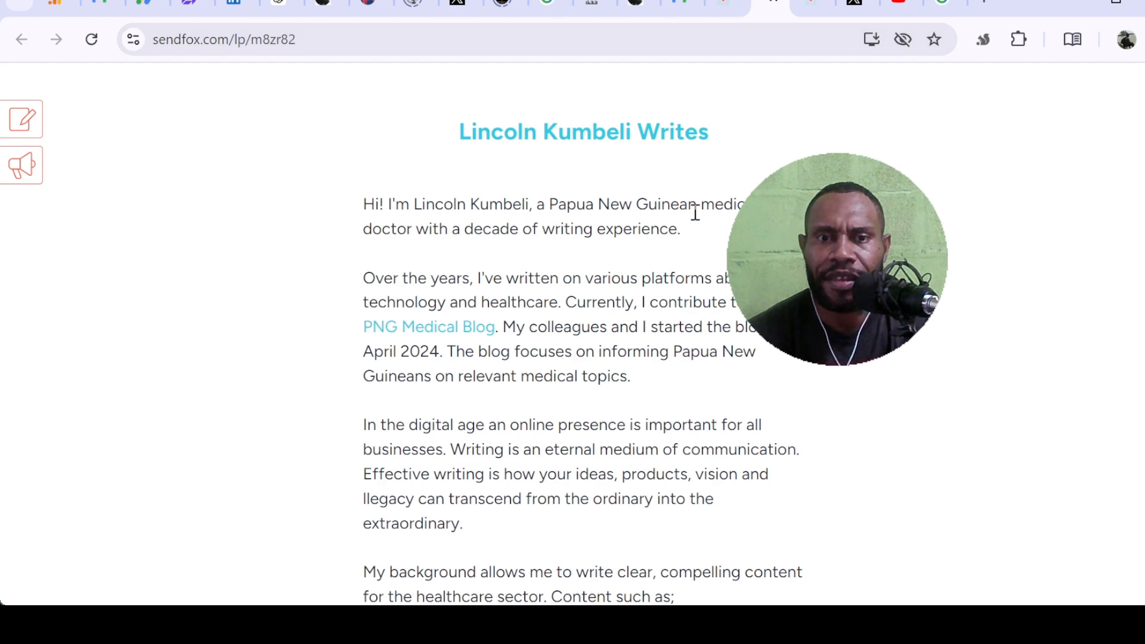
{"action": "scroll", "coordinate": [695, 213], "scroll_direction": "down", "scroll_amount": 15}
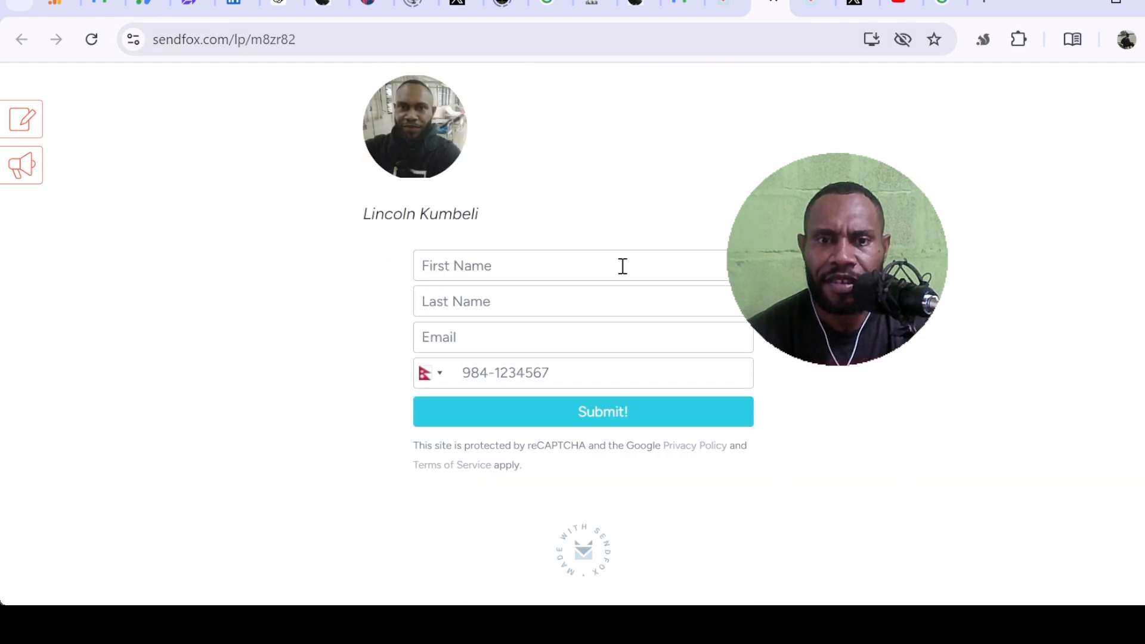
{"action": "scroll", "coordinate": [511, 327], "scroll_direction": "up", "scroll_amount": 1}
{"action": "scroll", "coordinate": [514, 330], "scroll_direction": "down", "scroll_amount": 1}
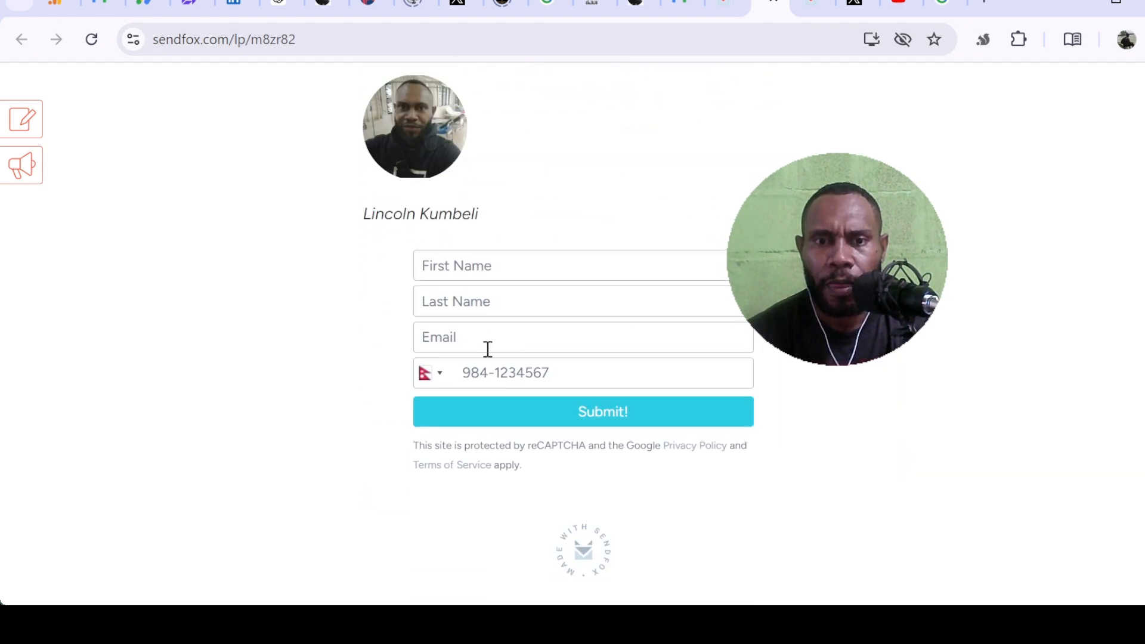
{"action": "left_click", "coordinate": [464, 374]}
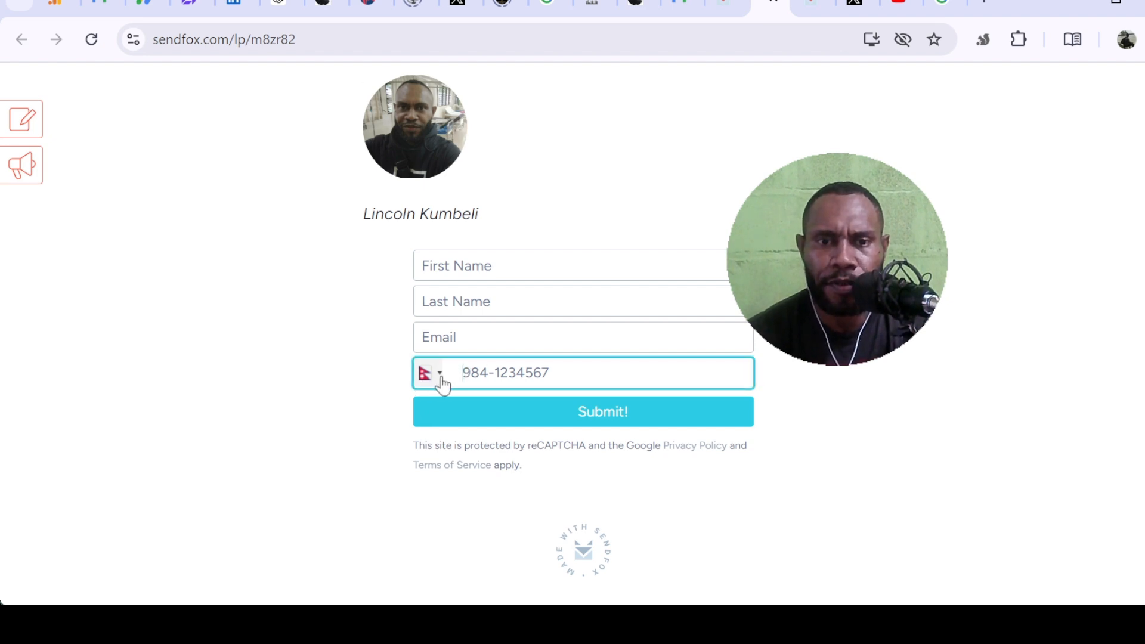
{"action": "left_click", "coordinate": [442, 385]}
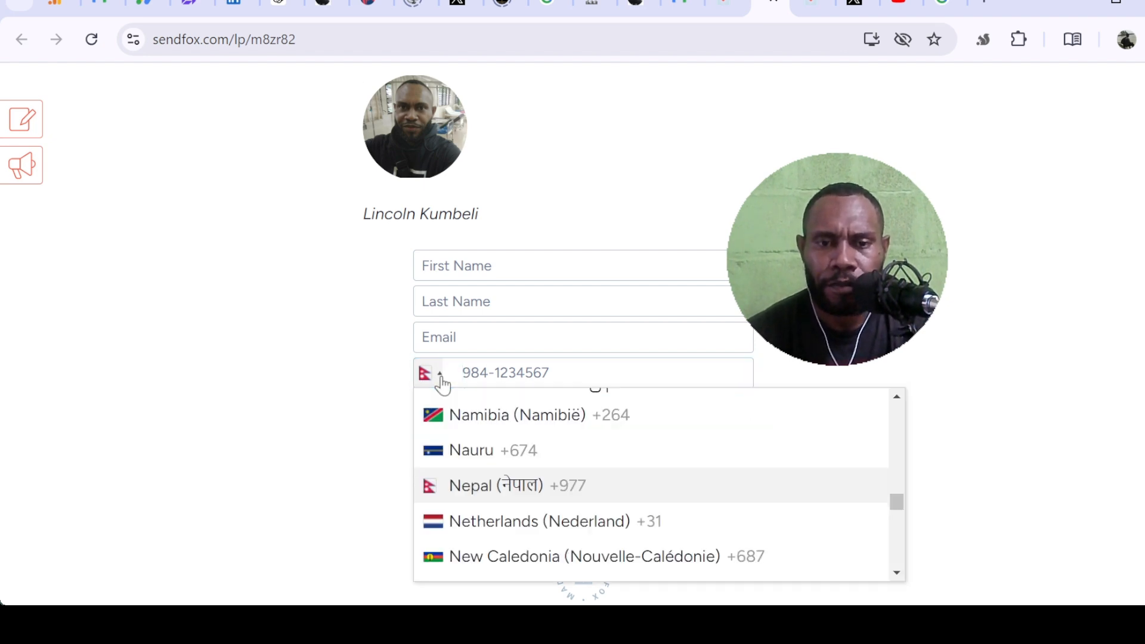
{"action": "left_click", "coordinate": [442, 384]}
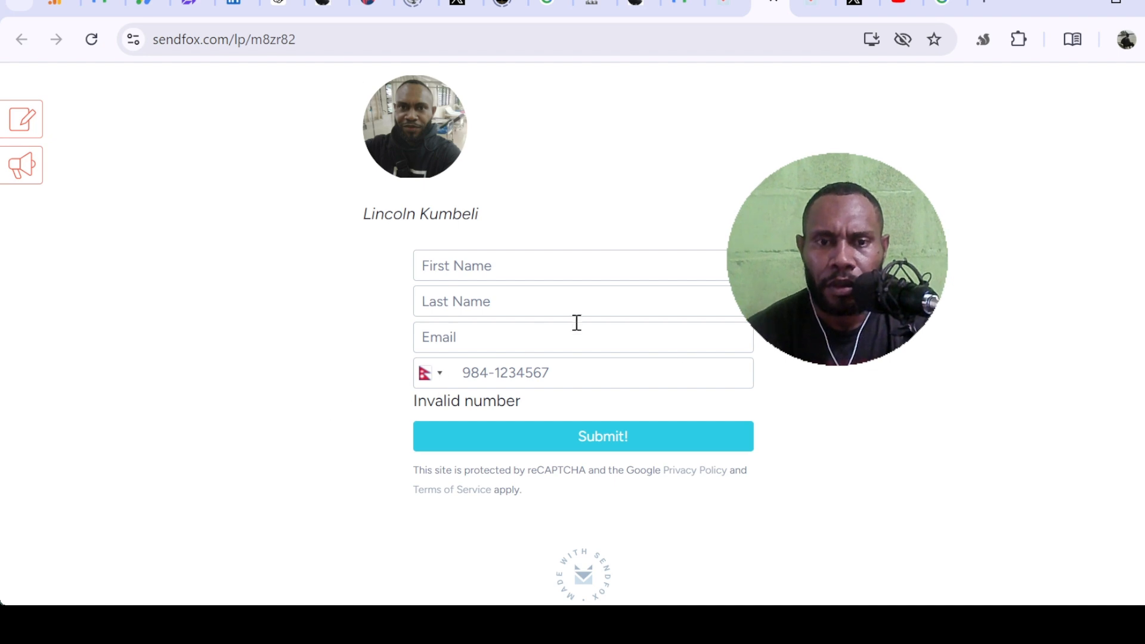
Step: Compare the updated published page with the previously loaded copy, checking the fields of both sign-up forms
{"action": "scroll", "coordinate": [592, 260], "scroll_direction": "up", "scroll_amount": 5}
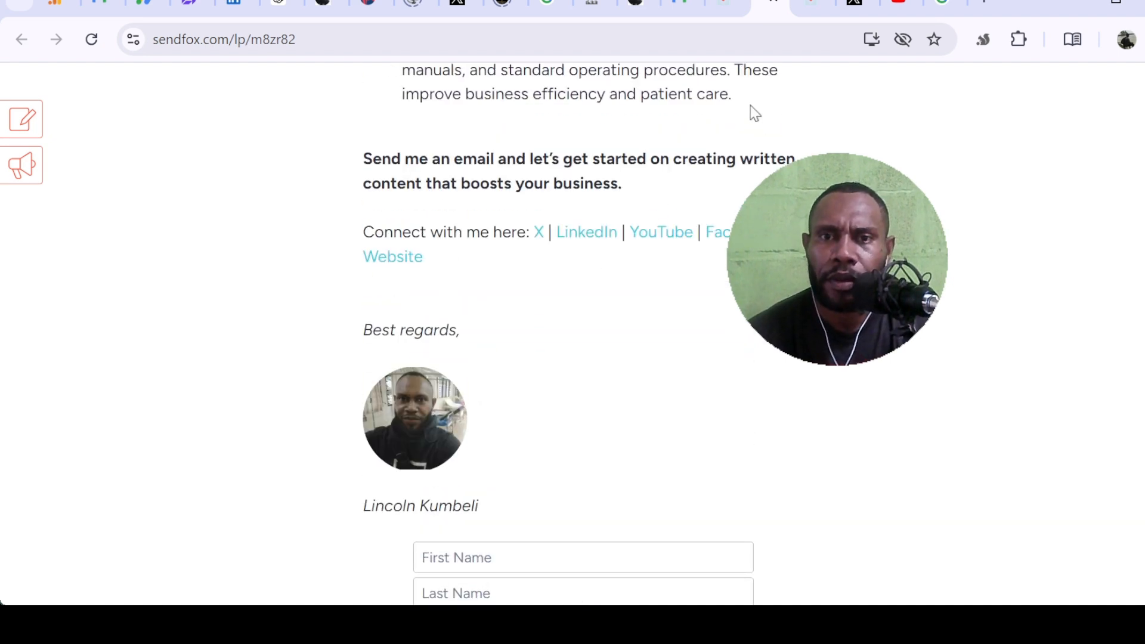
{"action": "scroll", "coordinate": [754, 112], "scroll_direction": "up", "scroll_amount": 6}
{"action": "scroll", "coordinate": [753, 108], "scroll_direction": "down", "scroll_amount": 10}
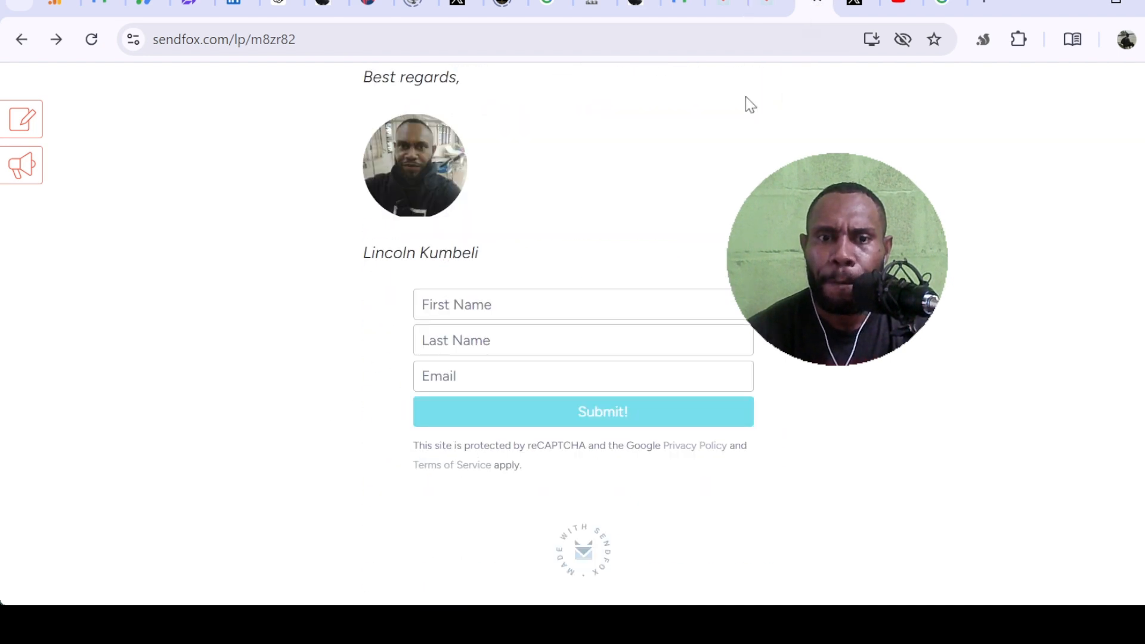
{"action": "scroll", "coordinate": [783, 78], "scroll_direction": "up", "scroll_amount": 10}
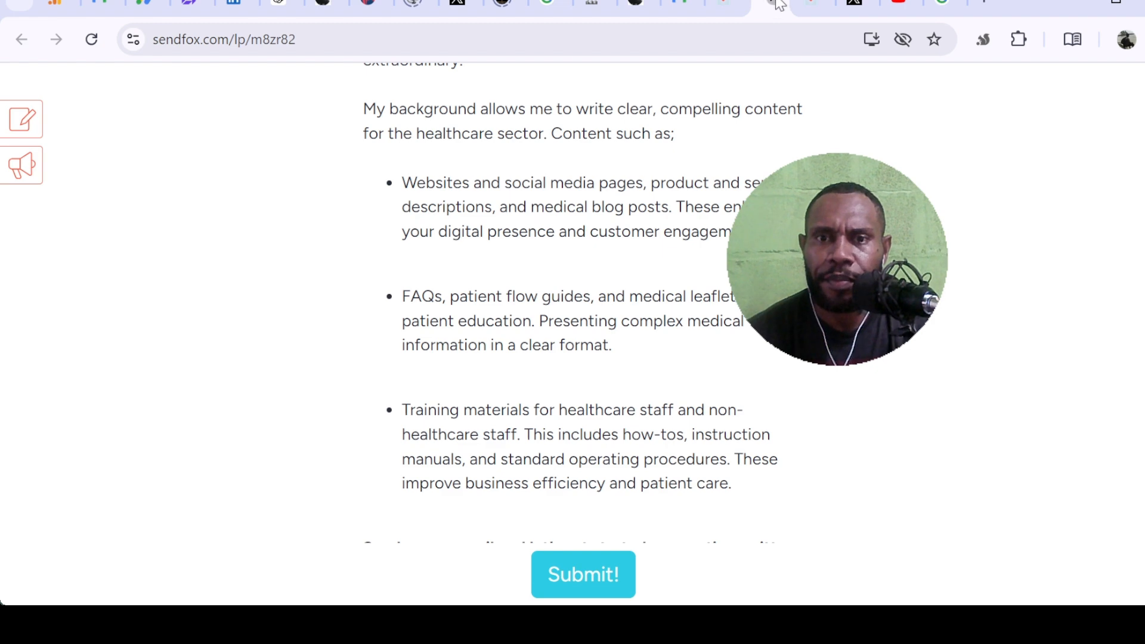
{"action": "scroll", "coordinate": [749, 69], "scroll_direction": "down", "scroll_amount": 10}
Step: Remove Phone Number from the information the form collects and save the smart page
{"action": "left_click", "coordinate": [724, 7]}
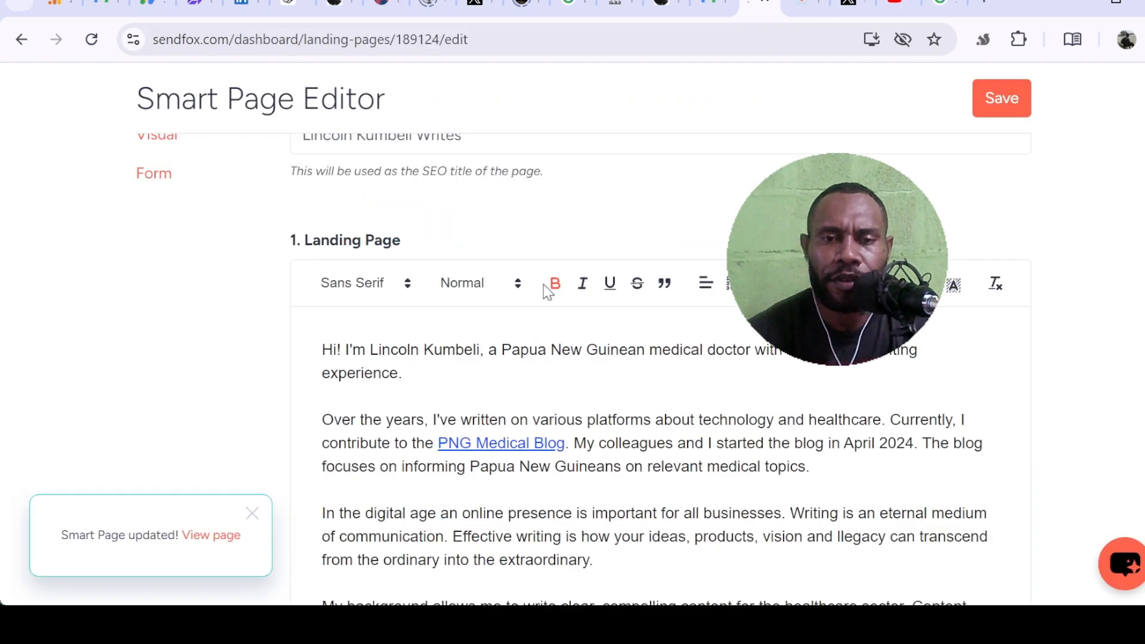
{"action": "scroll", "coordinate": [599, 375], "scroll_direction": "down", "scroll_amount": 15}
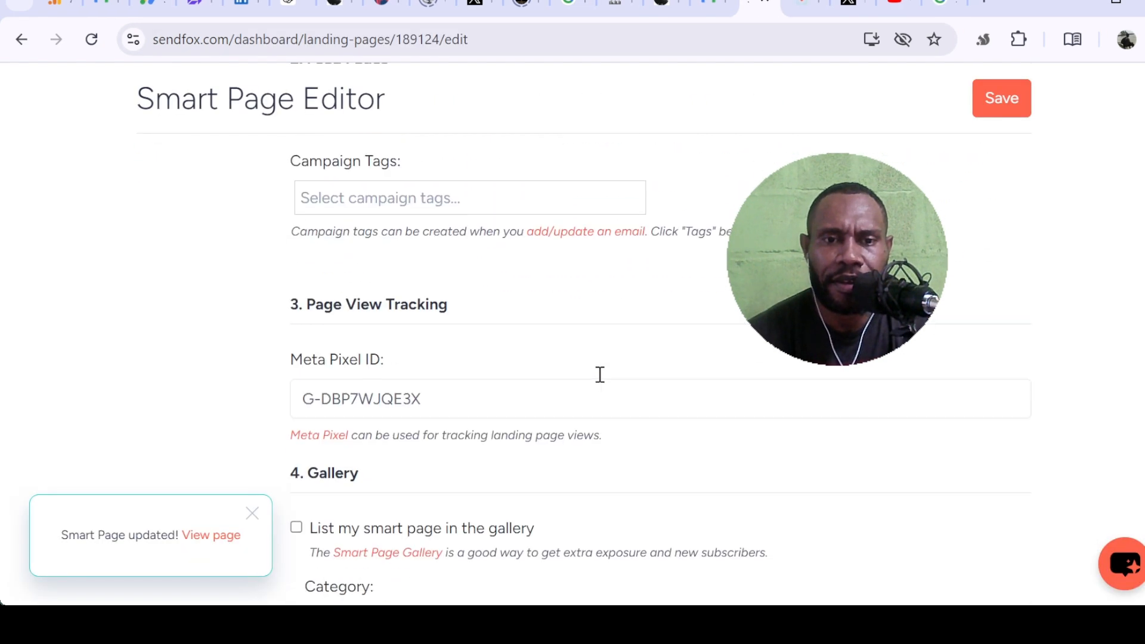
{"action": "scroll", "coordinate": [600, 375], "scroll_direction": "up", "scroll_amount": 20}
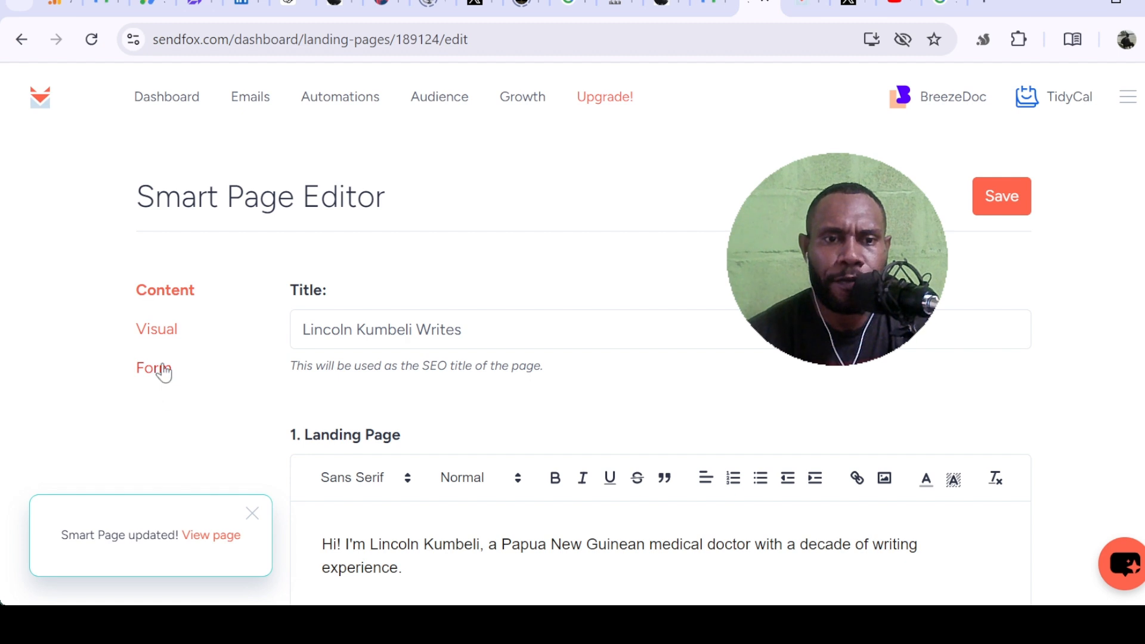
{"action": "left_click", "coordinate": [156, 368]}
{"action": "scroll", "coordinate": [612, 363], "scroll_direction": "down", "scroll_amount": 4}
{"action": "scroll", "coordinate": [612, 362], "scroll_direction": "up", "scroll_amount": 2}
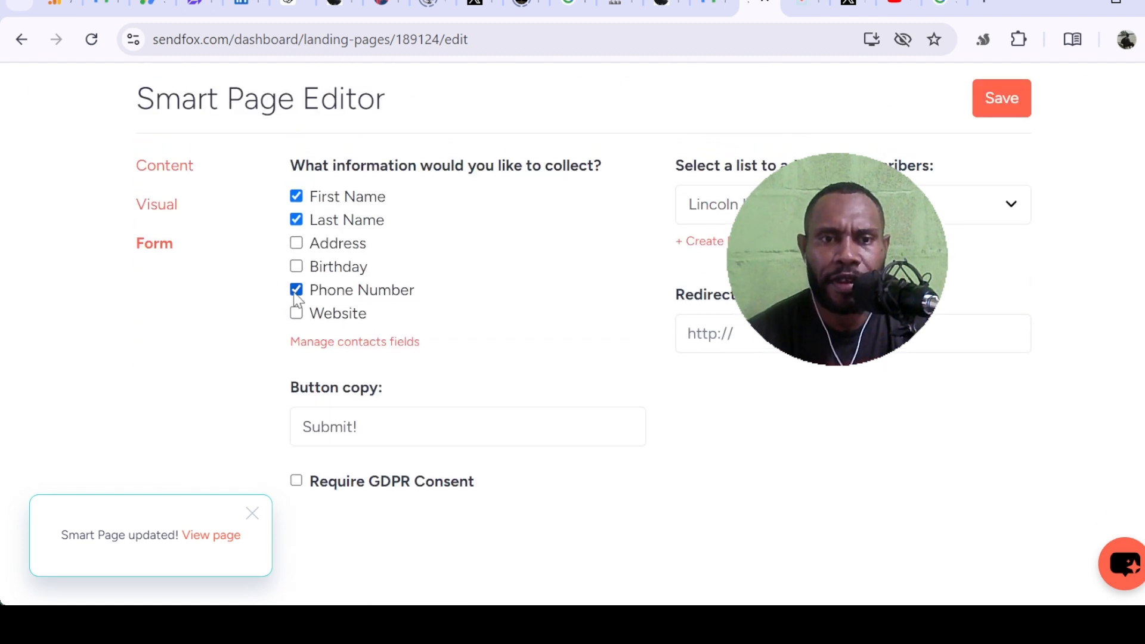
{"action": "left_click", "coordinate": [296, 291]}
{"action": "left_click", "coordinate": [994, 100]}
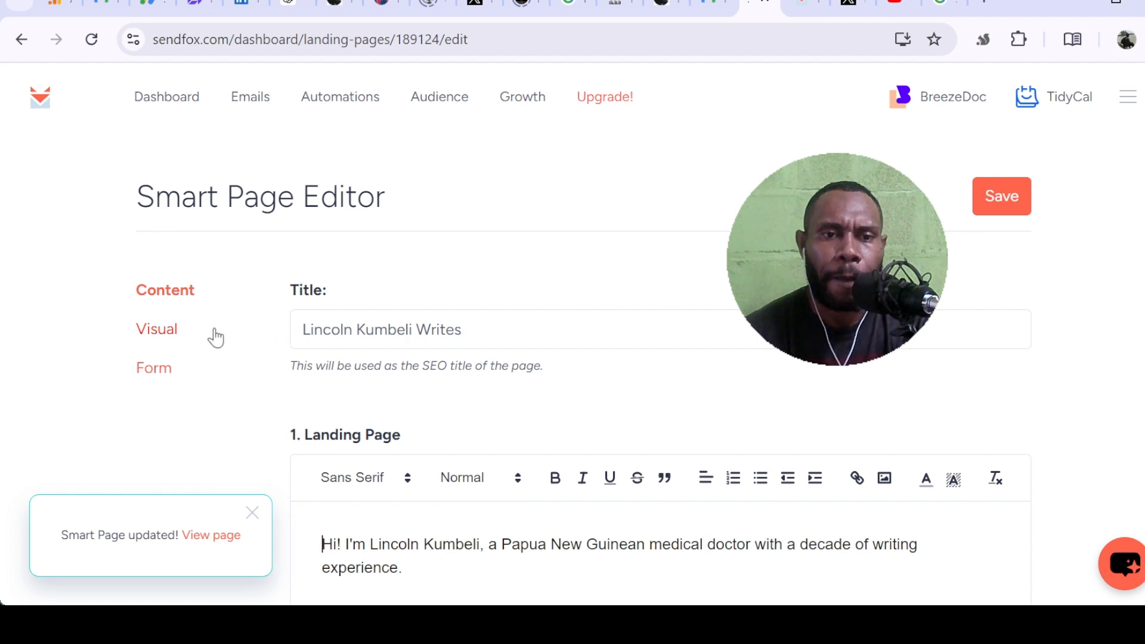
{"action": "scroll", "coordinate": [202, 304], "scroll_direction": "down", "scroll_amount": 3}
{"action": "scroll", "coordinate": [202, 295], "scroll_direction": "up", "scroll_amount": 3}
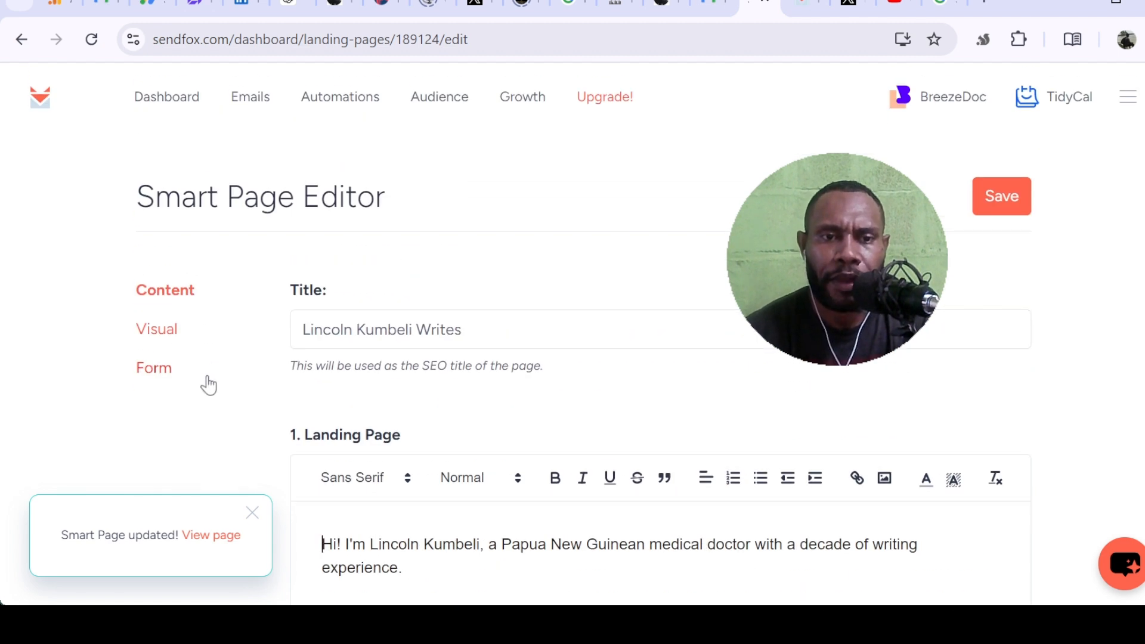
Step: Examine the SEO title and the opening paragraphs of the landing page text in the content settings
{"action": "scroll", "coordinate": [213, 342], "scroll_direction": "down", "scroll_amount": 2}
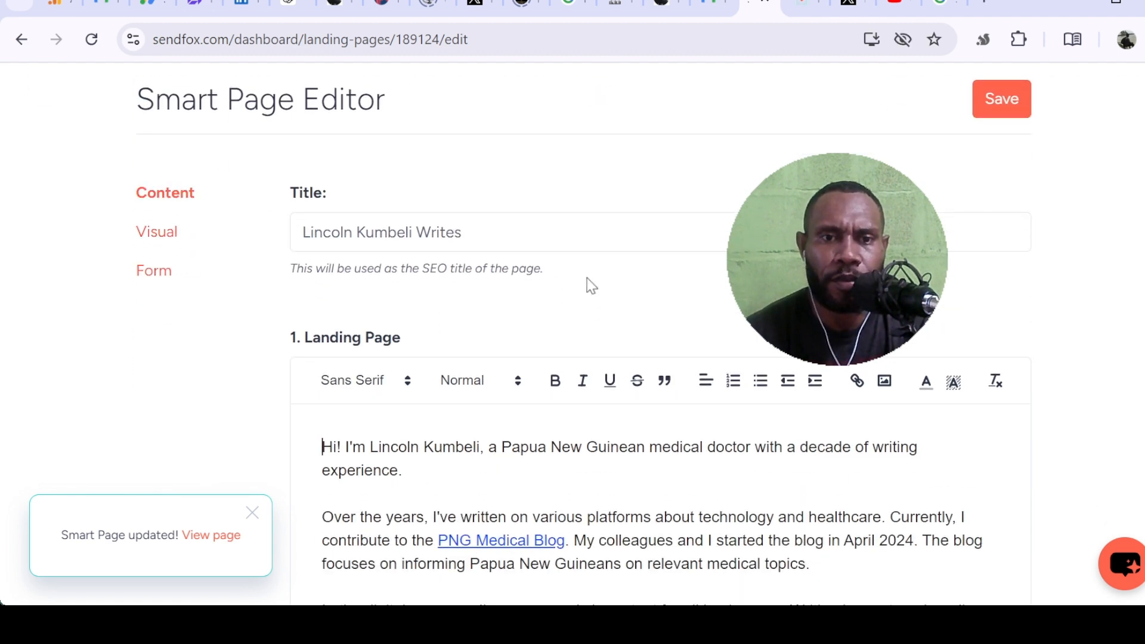
{"action": "scroll", "coordinate": [567, 270], "scroll_direction": "down", "scroll_amount": 2}
{"action": "scroll", "coordinate": [567, 270], "scroll_direction": "up", "scroll_amount": 2}
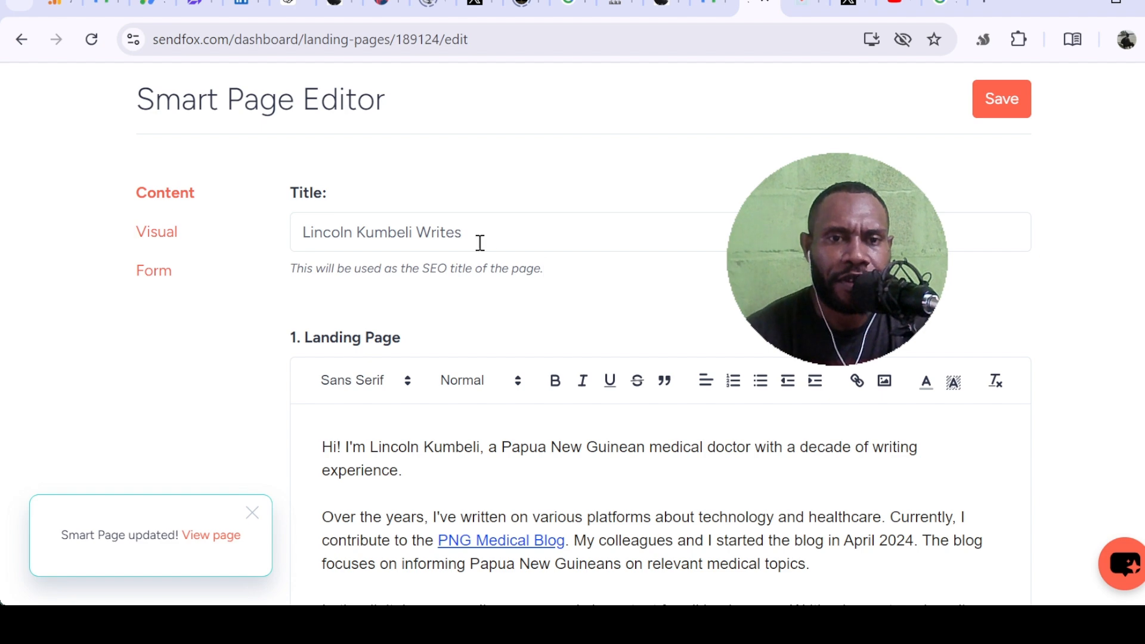
{"action": "scroll", "coordinate": [477, 263], "scroll_direction": "down", "scroll_amount": 2}
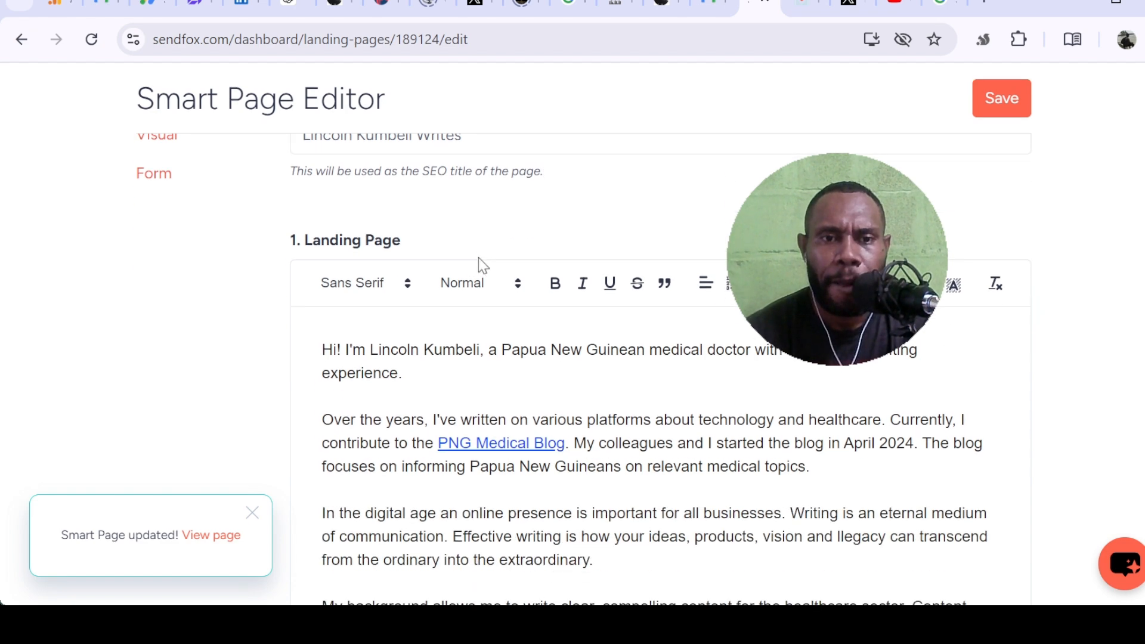
{"action": "scroll", "coordinate": [478, 257], "scroll_direction": "down", "scroll_amount": 2}
{"action": "scroll", "coordinate": [481, 256], "scroll_direction": "up", "scroll_amount": 2}
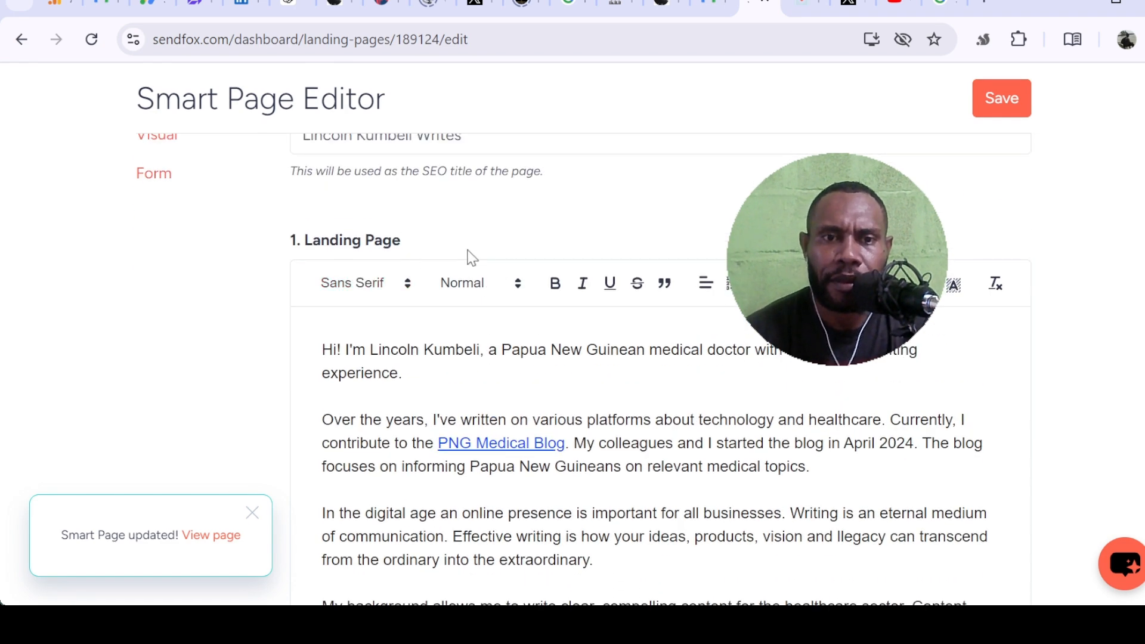
{"action": "scroll", "coordinate": [417, 203], "scroll_direction": "down", "scroll_amount": 2}
{"action": "scroll", "coordinate": [352, 179], "scroll_direction": "up", "scroll_amount": 2}
{"action": "scroll", "coordinate": [364, 212], "scroll_direction": "down", "scroll_amount": 2}
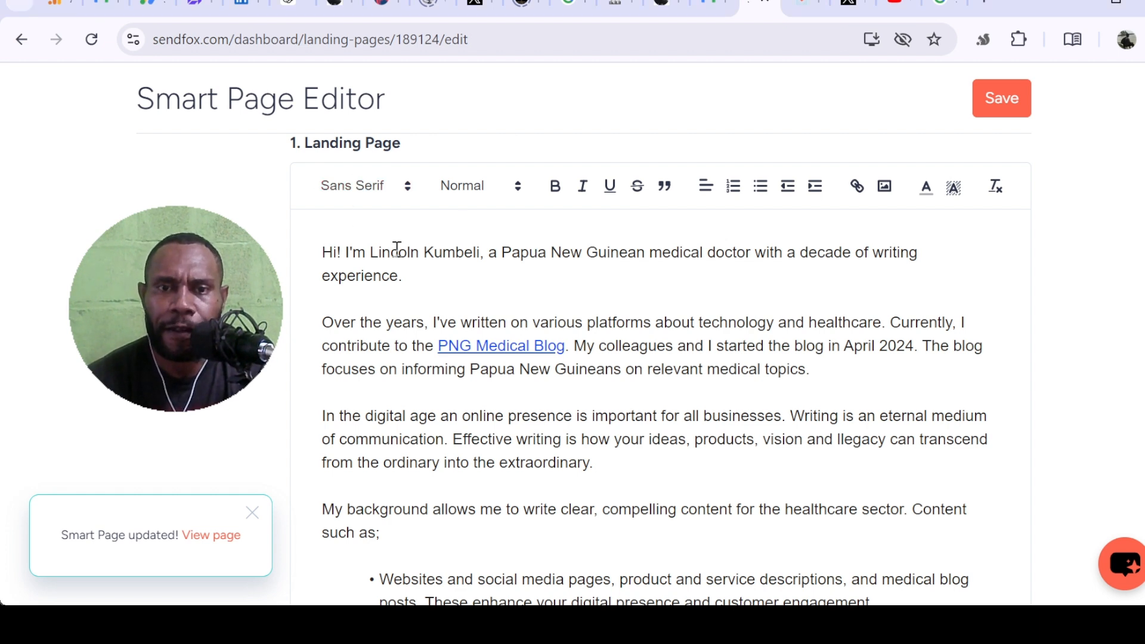
Step: Highlight the introductory paragraph of the landing page text and examine the formatting options available for it
{"action": "left_click_drag", "start_coordinate": [334, 252], "coordinate": [442, 281]}
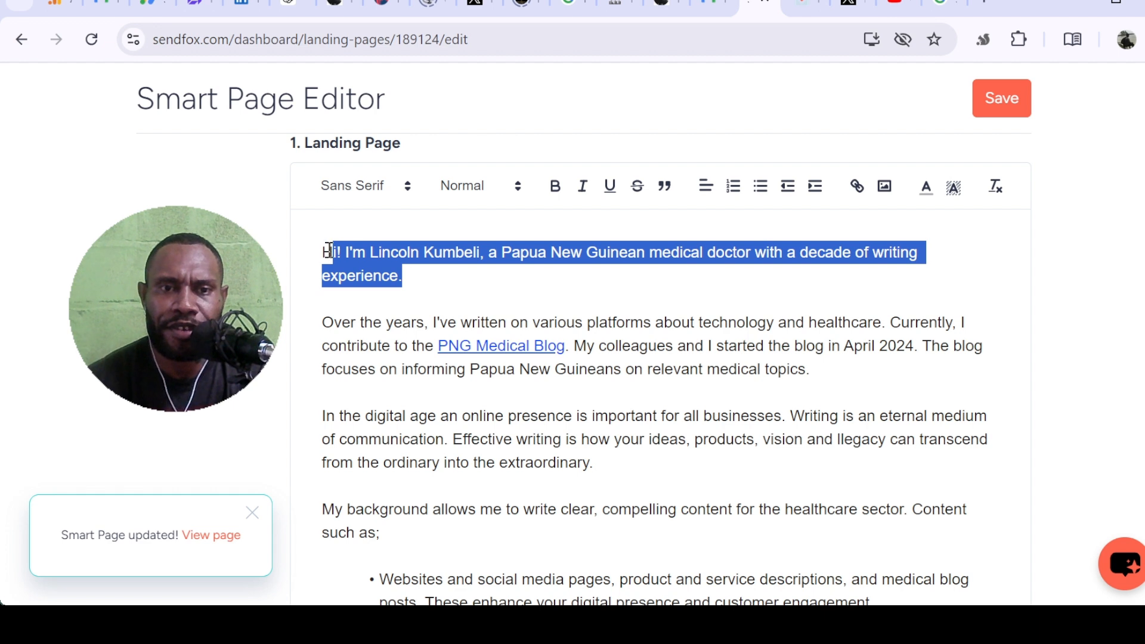
{"action": "left_click_drag", "start_coordinate": [325, 251], "coordinate": [425, 283]}
{"action": "left_click", "coordinate": [427, 286]}
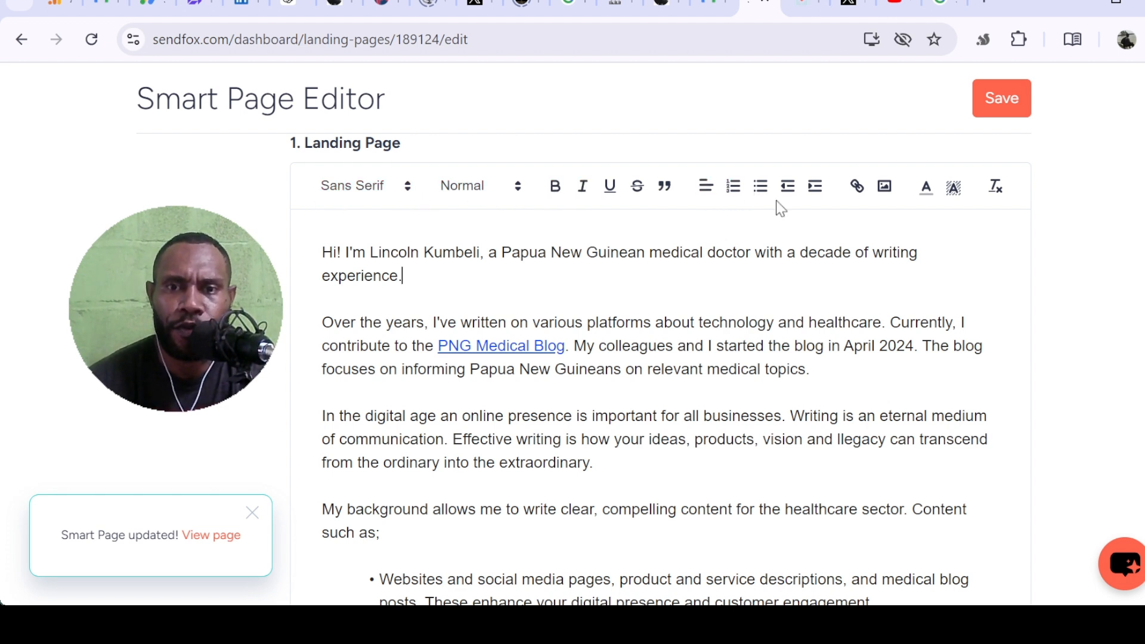
{"action": "scroll", "coordinate": [740, 285], "scroll_direction": "down", "scroll_amount": 1}
{"action": "scroll", "coordinate": [746, 278], "scroll_direction": "up", "scroll_amount": 1}
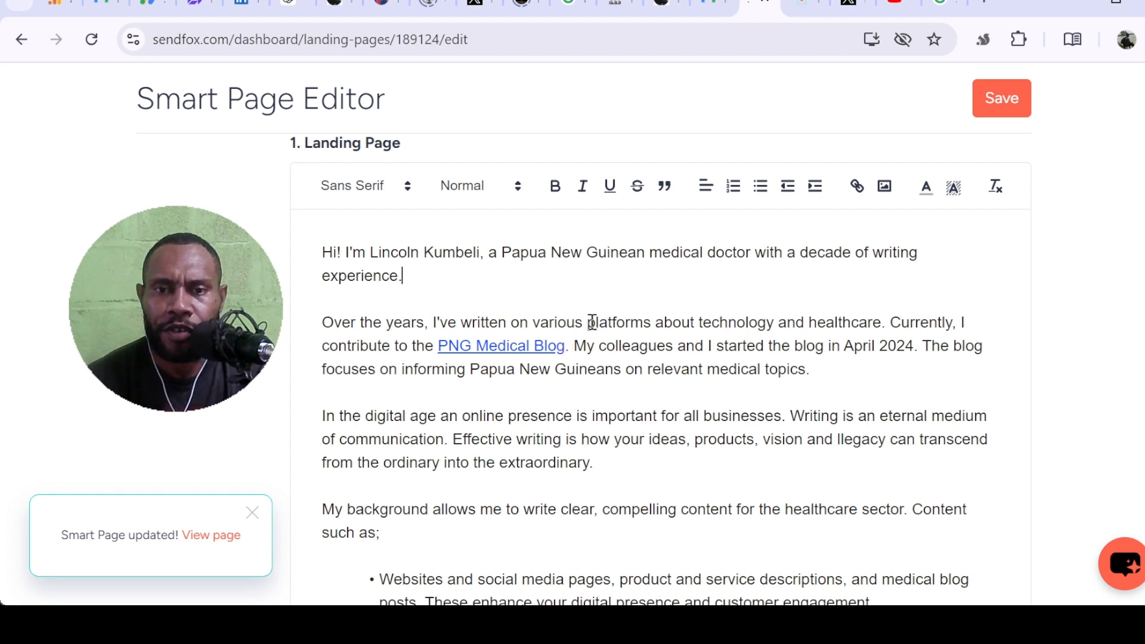
Step: Check how a link is attached to the words "platforms about" in the second paragraph, leaving the text unlinked
{"action": "left_click_drag", "start_coordinate": [592, 323], "coordinate": [695, 316]}
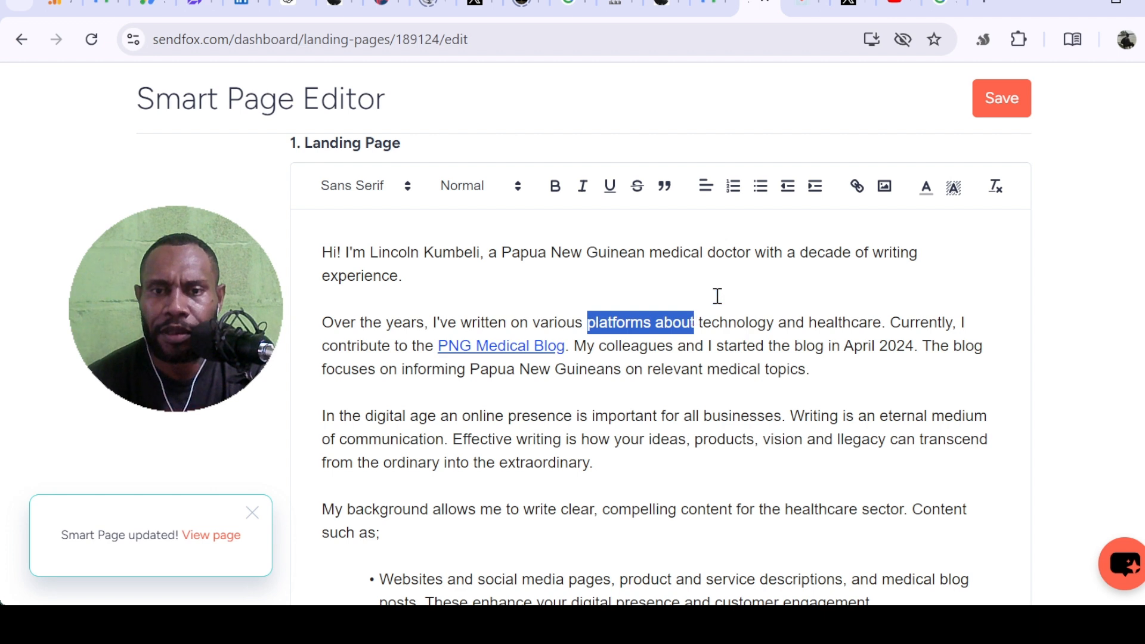
{"action": "left_click", "coordinate": [857, 186]}
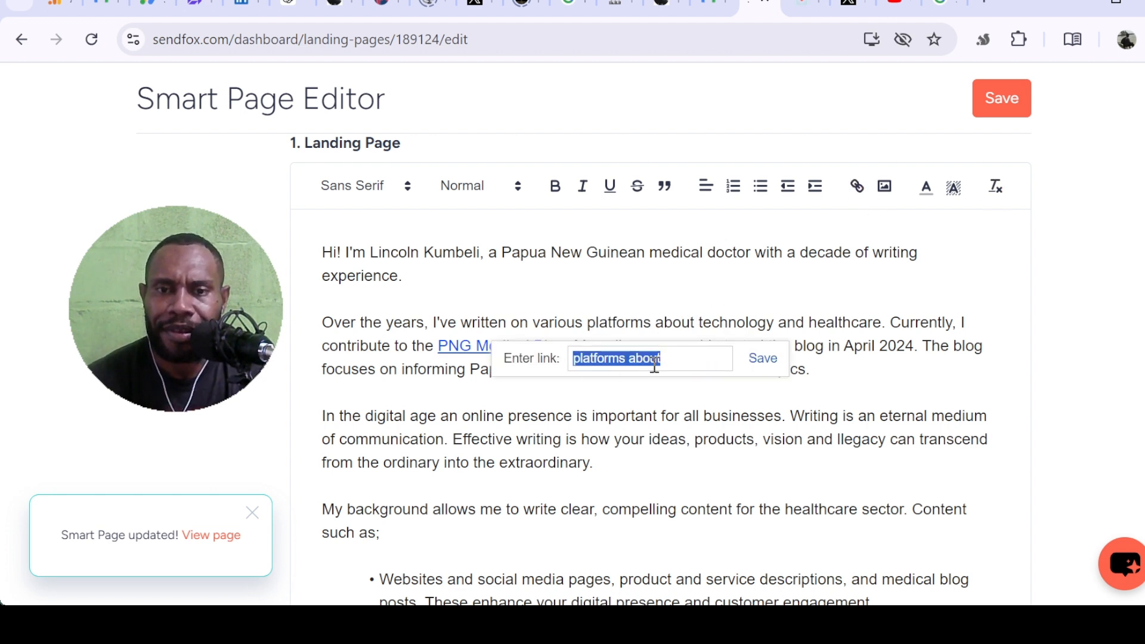
{"action": "left_click", "coordinate": [703, 277]}
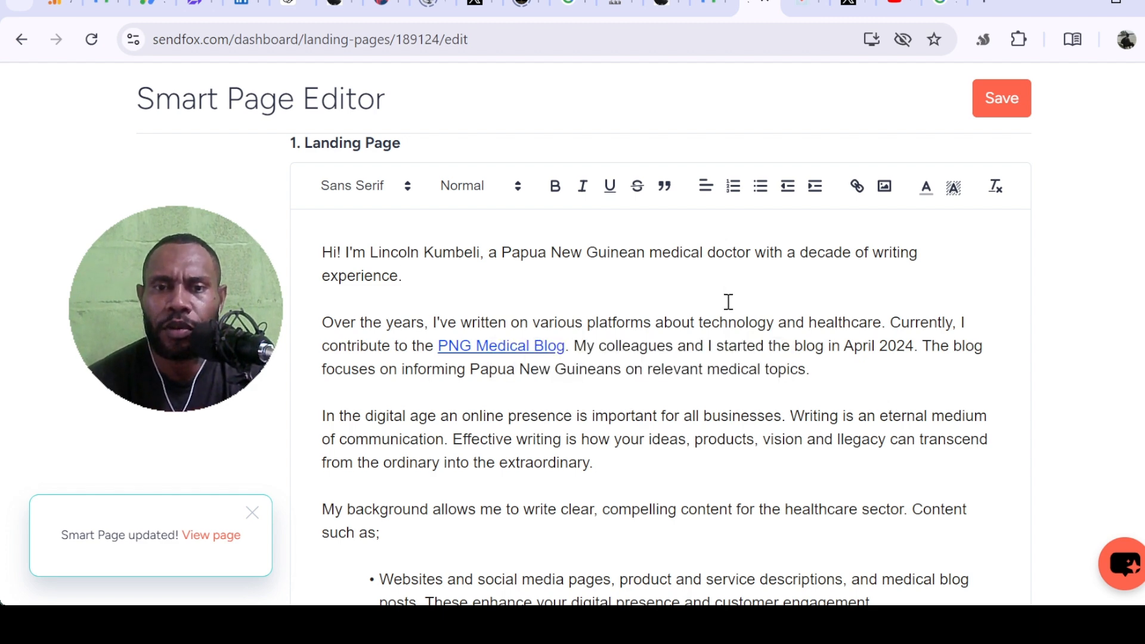
{"action": "scroll", "coordinate": [727, 279], "scroll_direction": "down", "scroll_amount": 1}
{"action": "scroll", "coordinate": [692, 298], "scroll_direction": "up", "scroll_amount": 1}
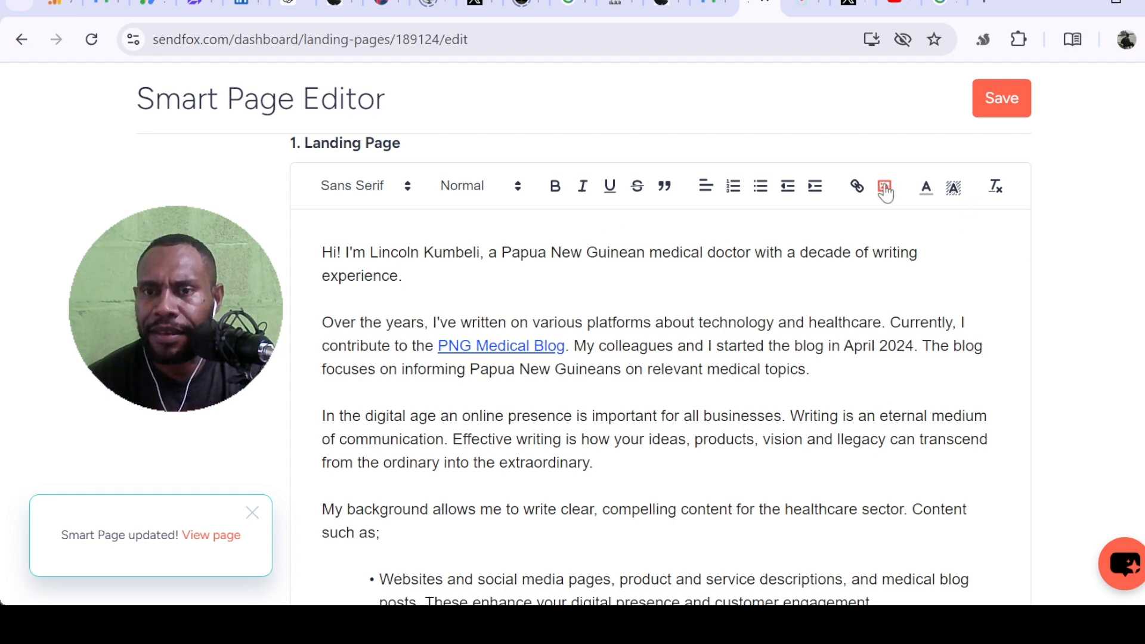
Step: Examine the social links and signature photo in the landing page text, then view the Image Manager and close it
{"action": "scroll", "coordinate": [767, 299], "scroll_direction": "down", "scroll_amount": 10}
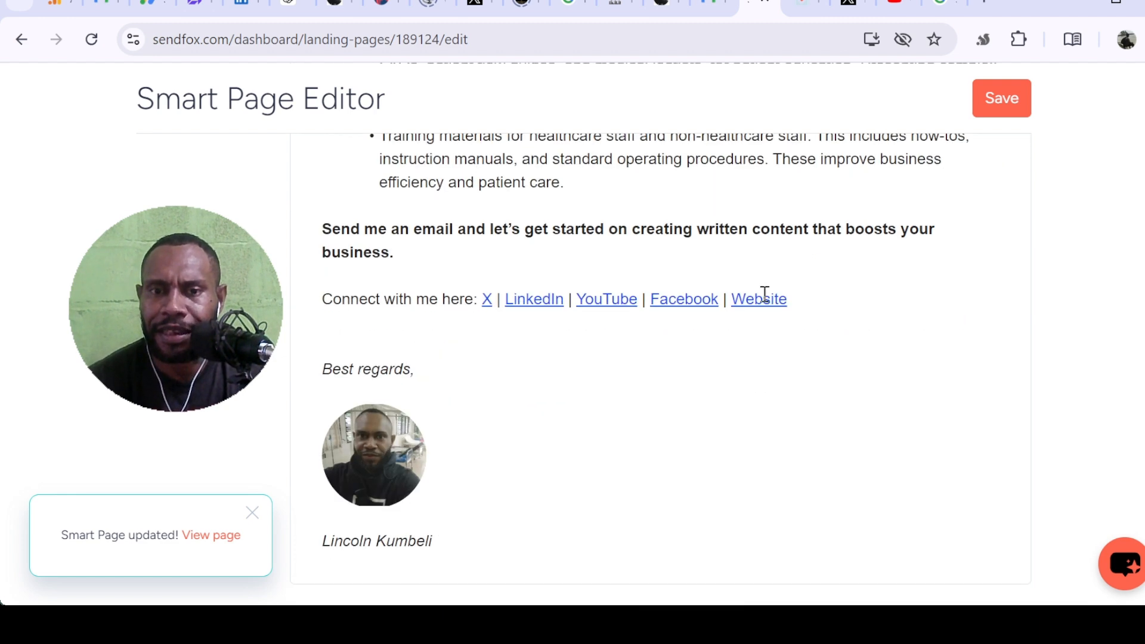
{"action": "scroll", "coordinate": [430, 243], "scroll_direction": "down", "scroll_amount": 5}
{"action": "scroll", "coordinate": [416, 466], "scroll_direction": "up", "scroll_amount": 5}
{"action": "scroll", "coordinate": [425, 462], "scroll_direction": "up", "scroll_amount": 15}
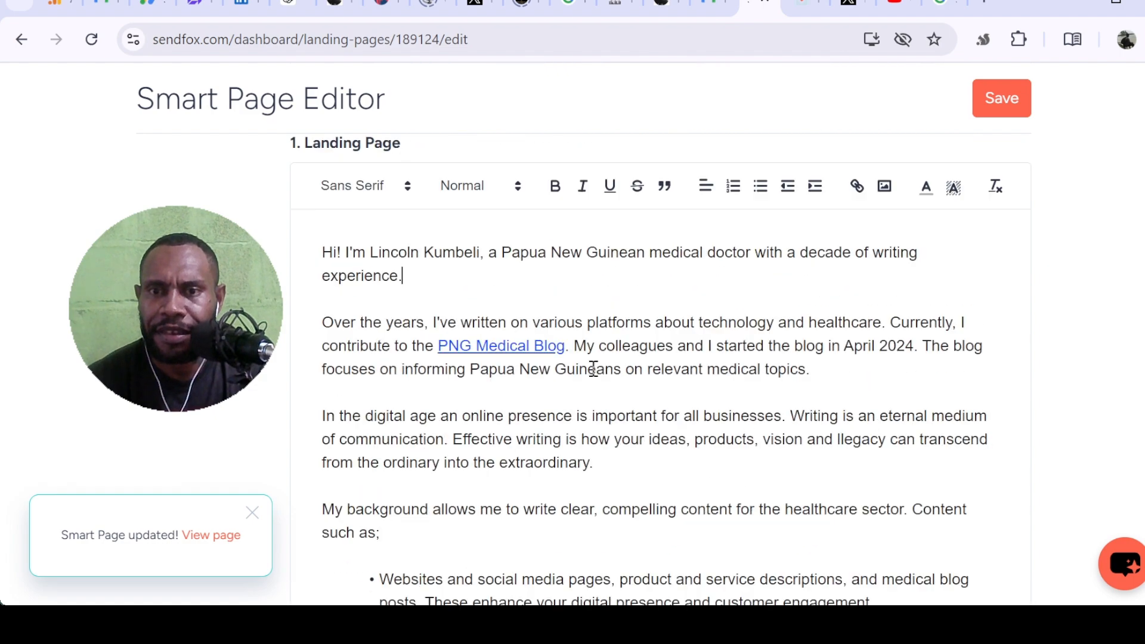
{"action": "scroll", "coordinate": [782, 294], "scroll_direction": "down", "scroll_amount": 3}
{"action": "left_click", "coordinate": [885, 294]}
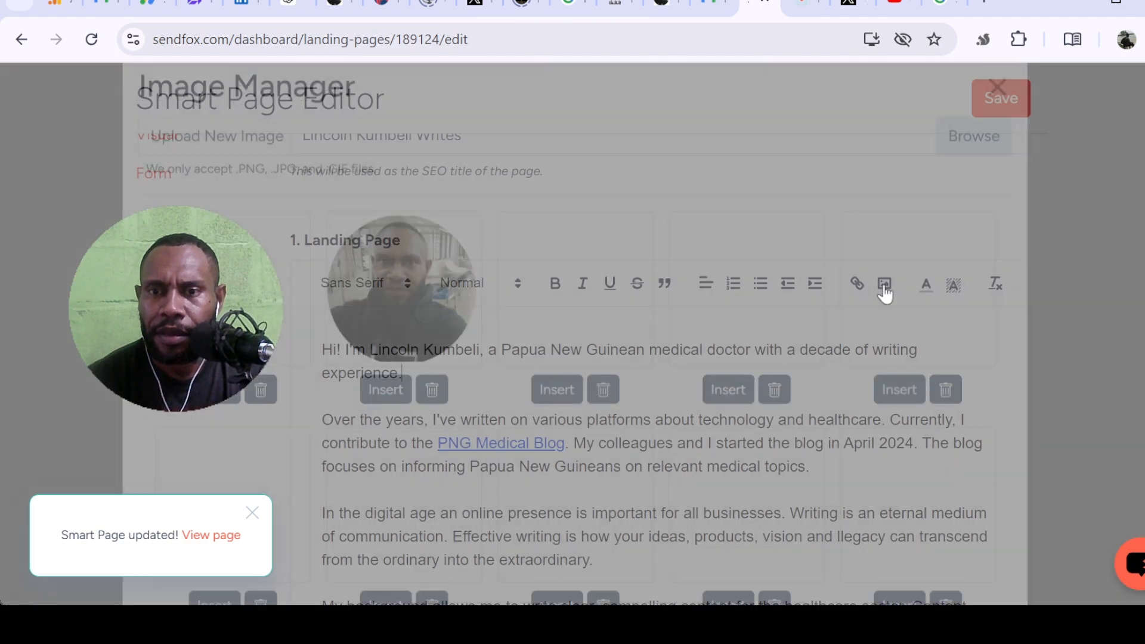
{"action": "left_click", "coordinate": [995, 120]}
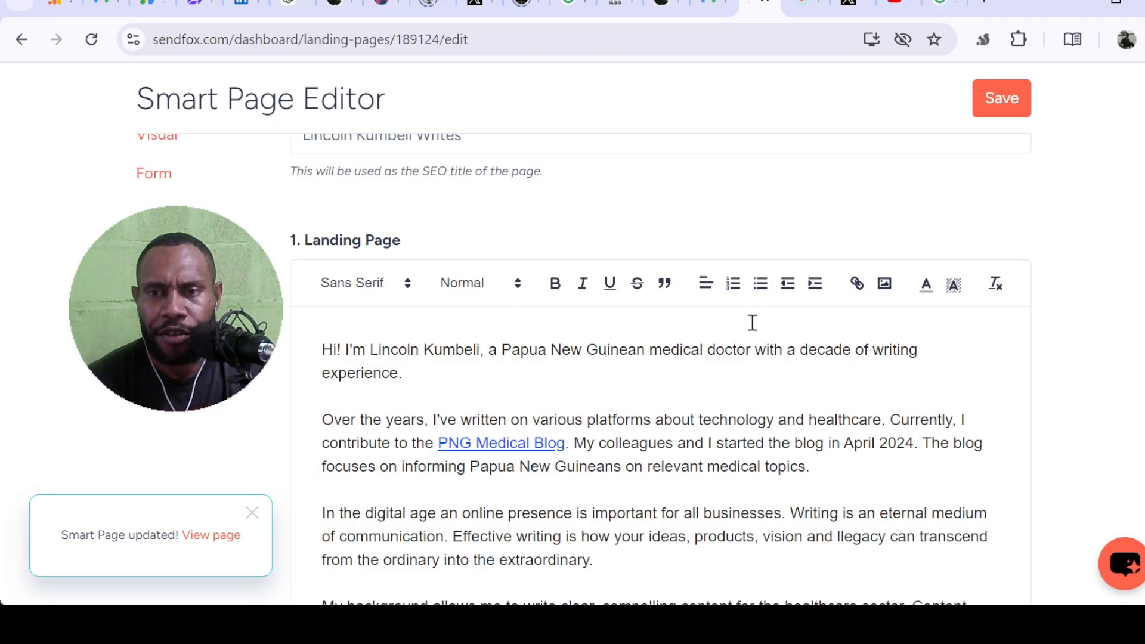
Step: Review the landing page text from the introduction through the bulleted services to the social links and signature
{"action": "scroll", "coordinate": [752, 323], "scroll_direction": "down", "scroll_amount": 2}
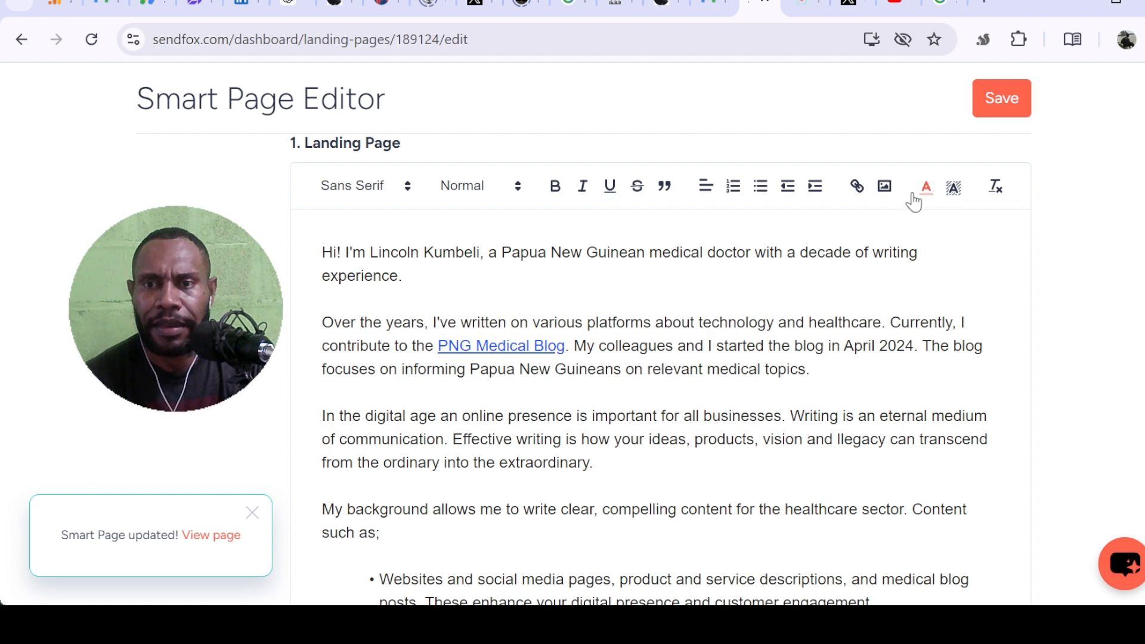
{"action": "scroll", "coordinate": [841, 299], "scroll_direction": "down", "scroll_amount": 8}
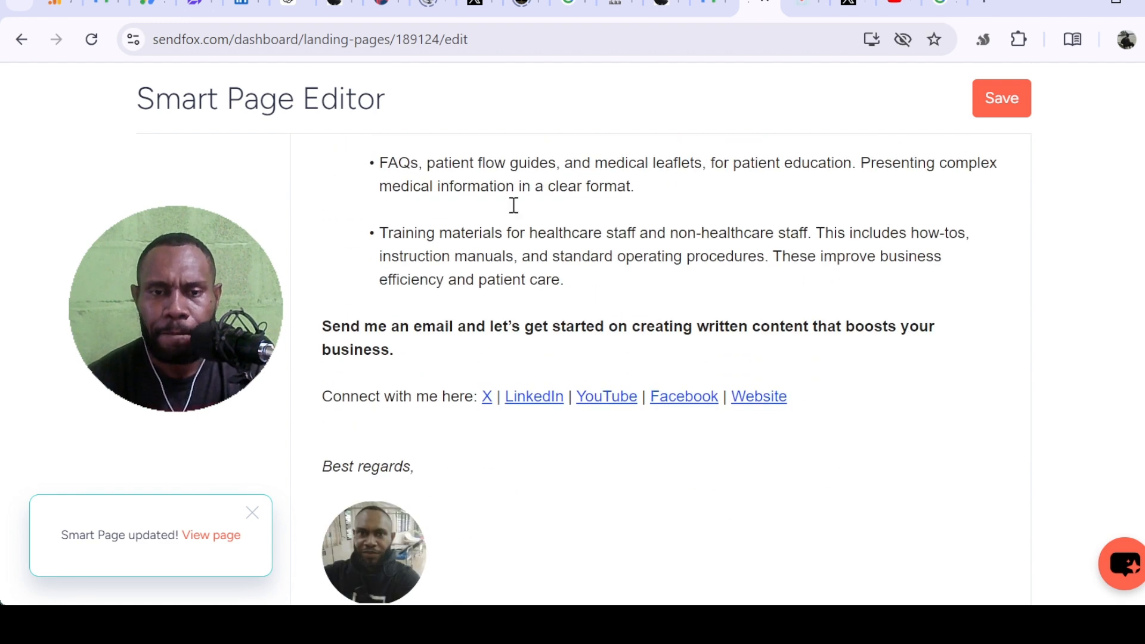
{"action": "scroll", "coordinate": [513, 205], "scroll_direction": "down", "scroll_amount": 2}
{"action": "scroll", "coordinate": [446, 222], "scroll_direction": "up", "scroll_amount": 13}
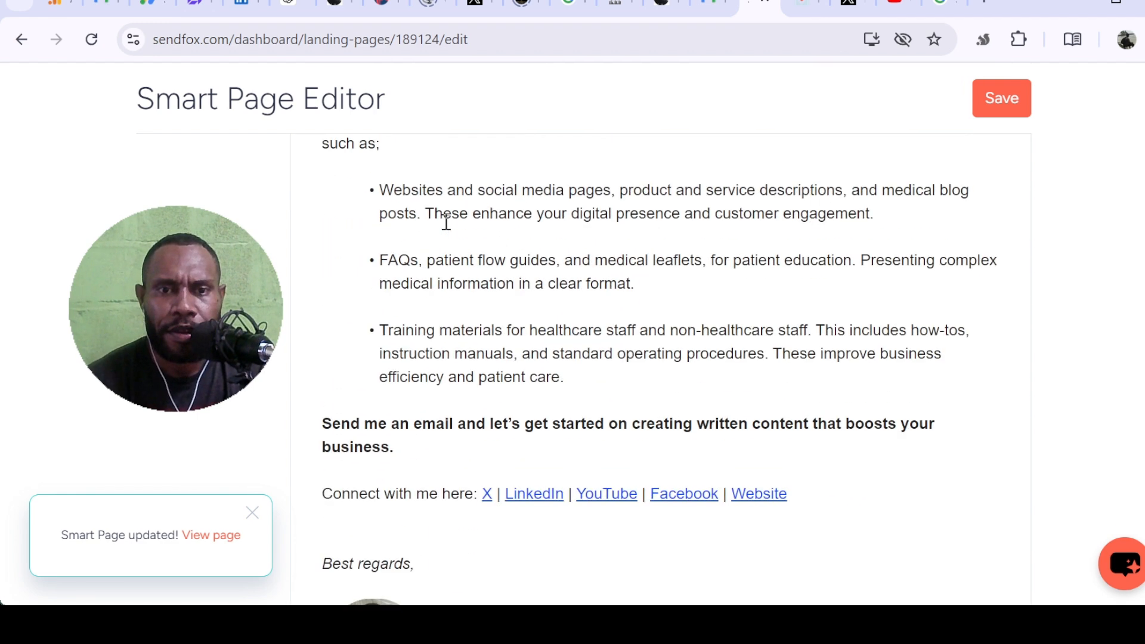
{"action": "scroll", "coordinate": [418, 248], "scroll_direction": "down", "scroll_amount": 13}
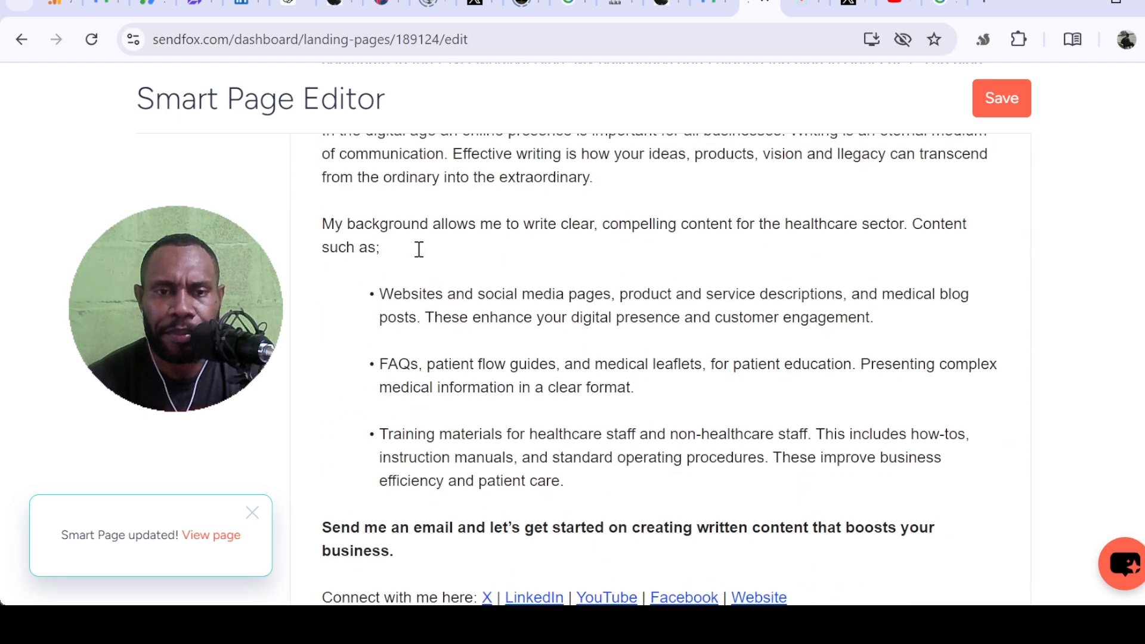
{"action": "scroll", "coordinate": [410, 246], "scroll_direction": "up", "scroll_amount": 2}
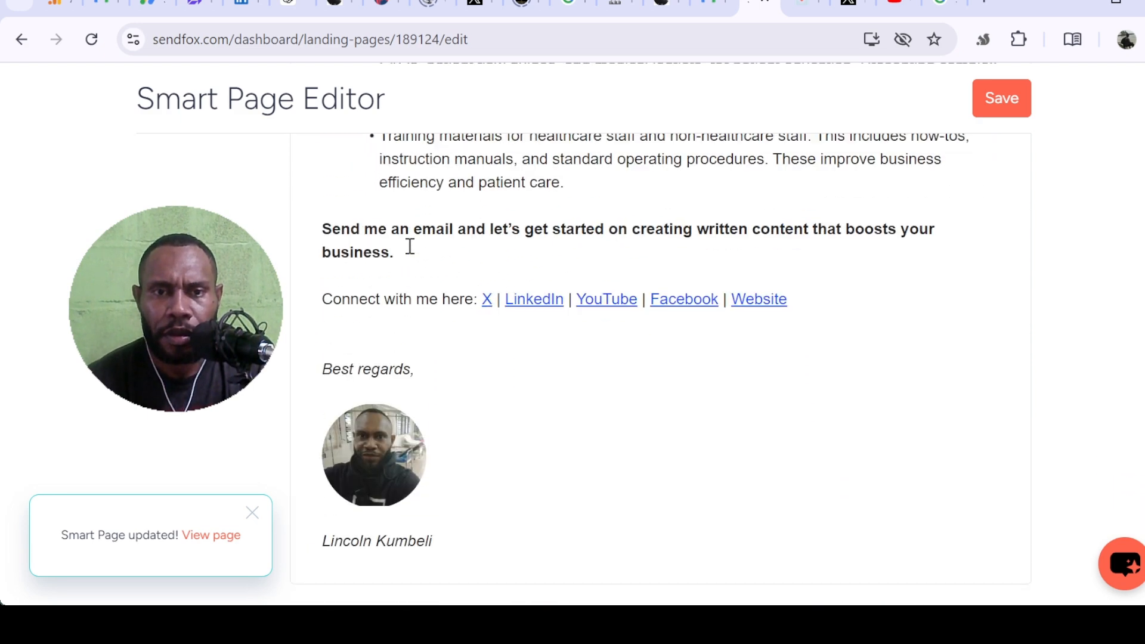
{"action": "scroll", "coordinate": [411, 246], "scroll_direction": "down", "scroll_amount": 2}
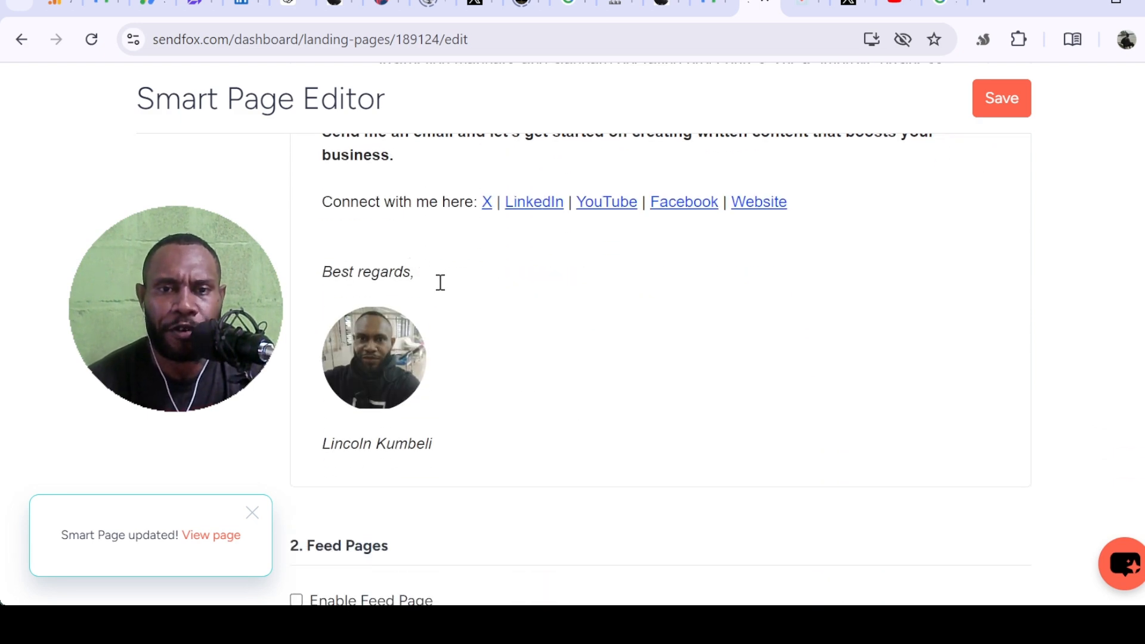
{"action": "scroll", "coordinate": [440, 283], "scroll_direction": "up", "scroll_amount": 2}
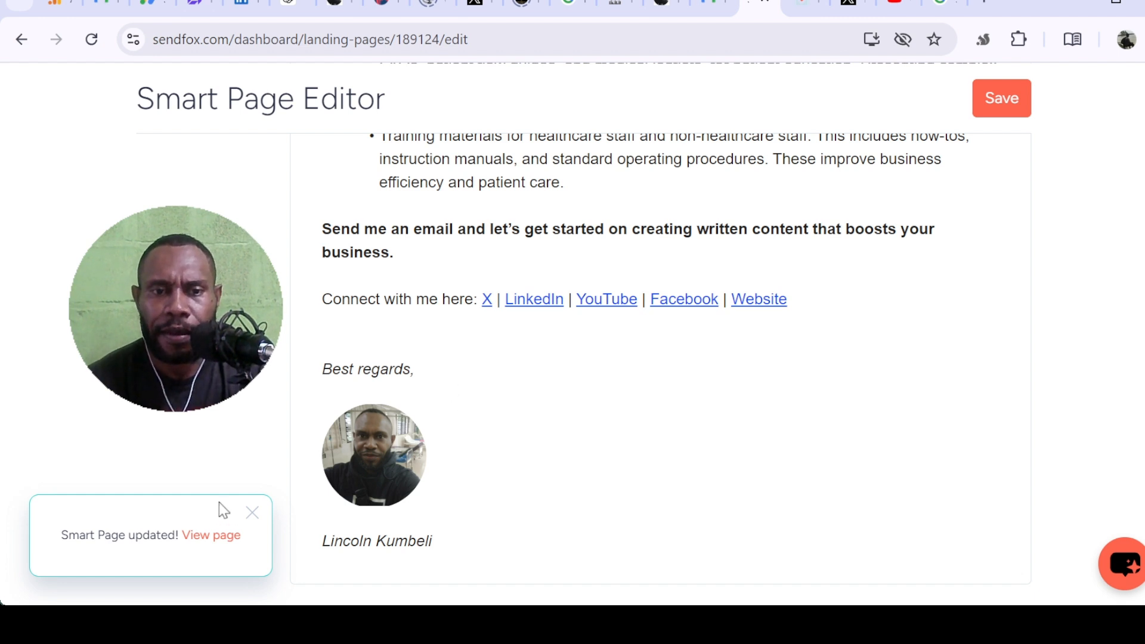
Step: Dismiss the page update notification and review the landing page text from the social links back up to the title
{"action": "left_click", "coordinate": [255, 514]}
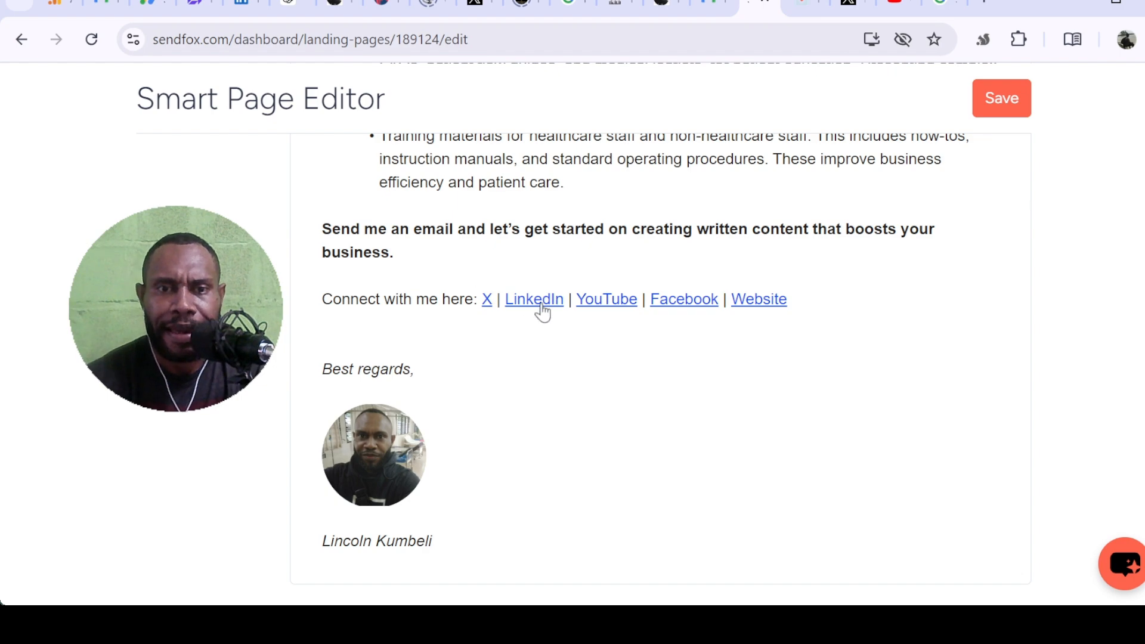
{"action": "scroll", "coordinate": [485, 350], "scroll_direction": "up", "scroll_amount": 5}
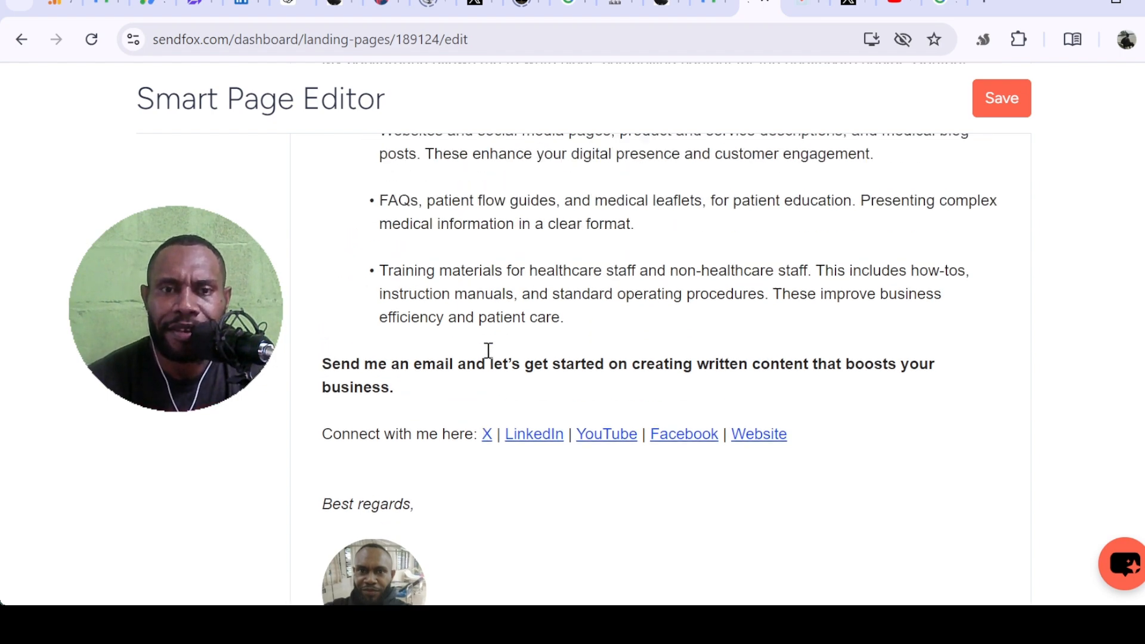
{"action": "scroll", "coordinate": [488, 350], "scroll_direction": "down", "scroll_amount": 3}
{"action": "scroll", "coordinate": [488, 351], "scroll_direction": "up", "scroll_amount": 5}
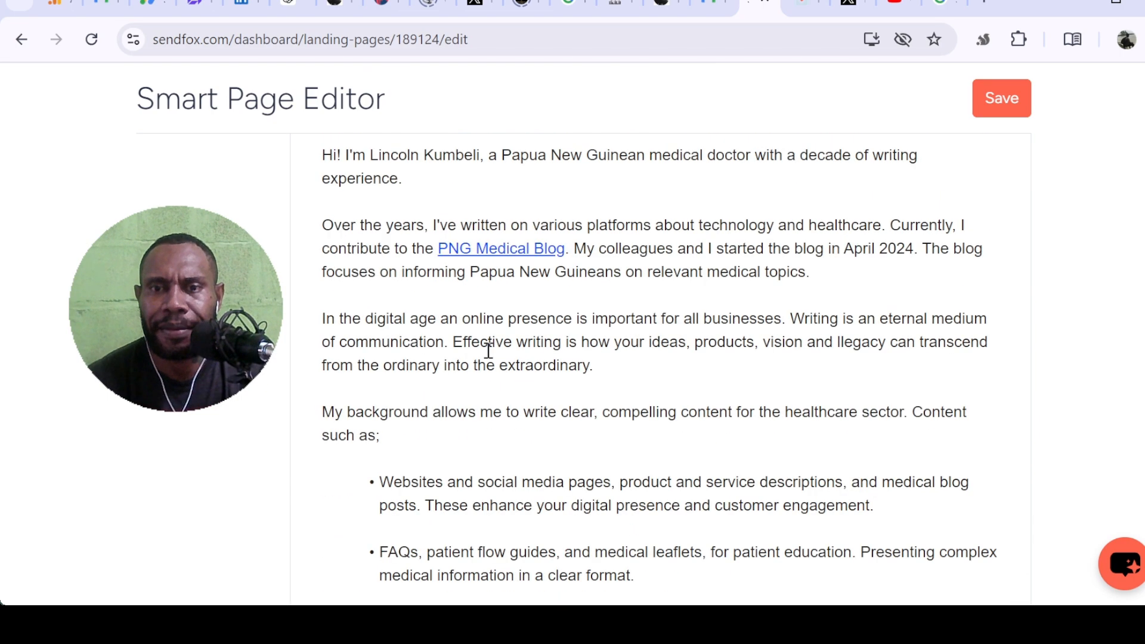
{"action": "scroll", "coordinate": [486, 351], "scroll_direction": "down", "scroll_amount": 5}
{"action": "scroll", "coordinate": [486, 350], "scroll_direction": "up", "scroll_amount": 12}
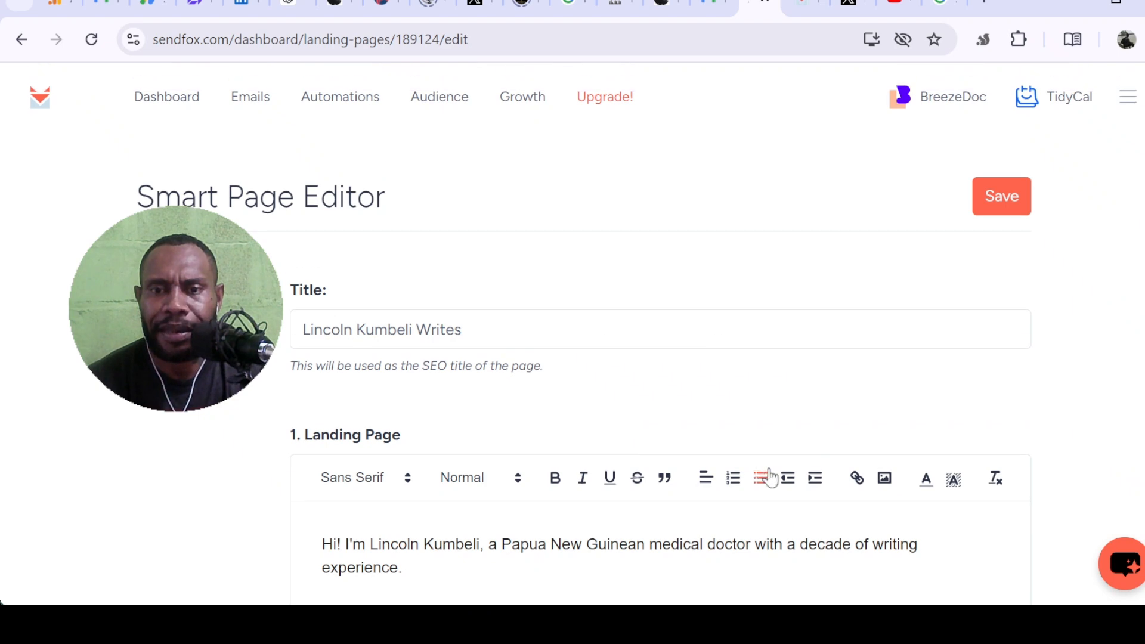
Step: Examine the Feed Pages, Page View Tracking and Gallery settings below the landing page text
{"action": "scroll", "coordinate": [460, 418], "scroll_direction": "down", "scroll_amount": 15}
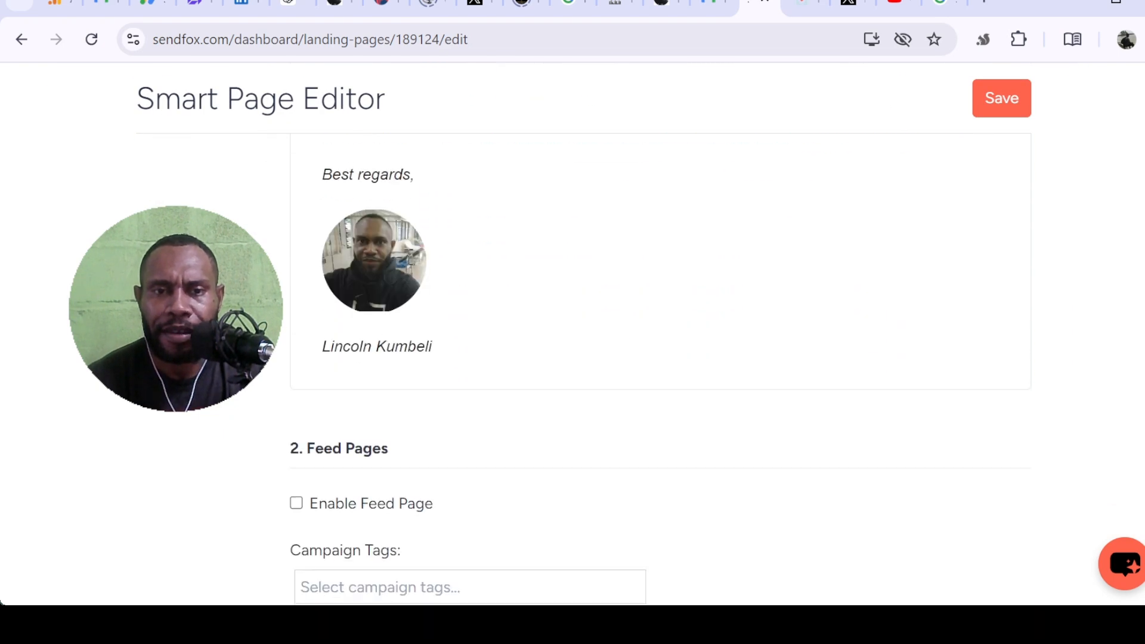
{"action": "scroll", "coordinate": [429, 284], "scroll_direction": "down", "scroll_amount": 8}
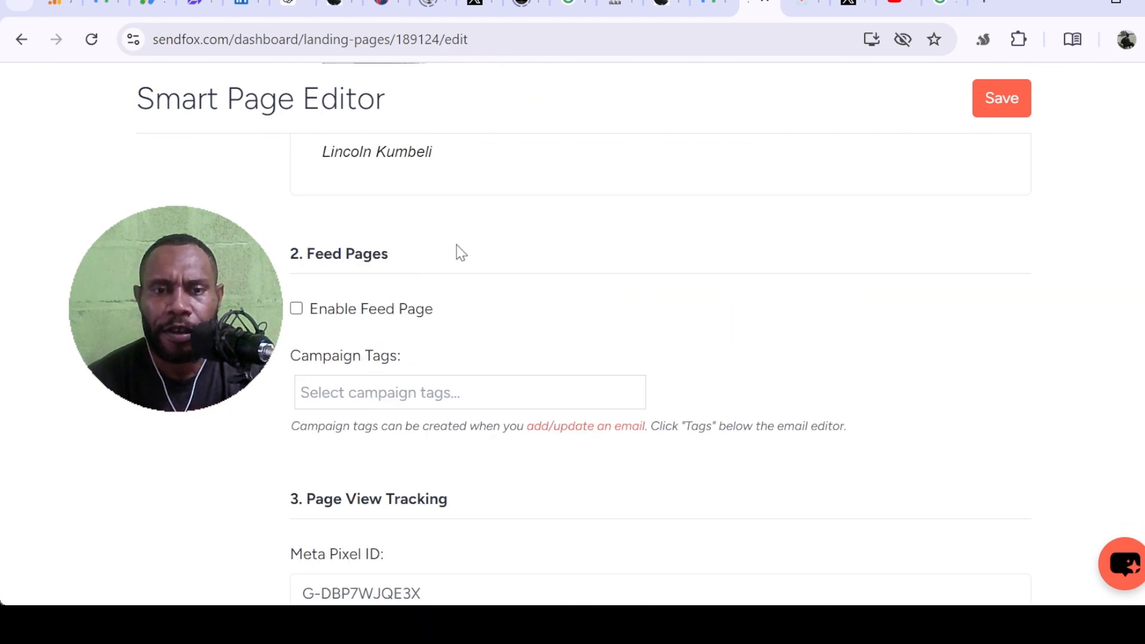
{"action": "scroll", "coordinate": [799, 352], "scroll_direction": "down", "scroll_amount": 2}
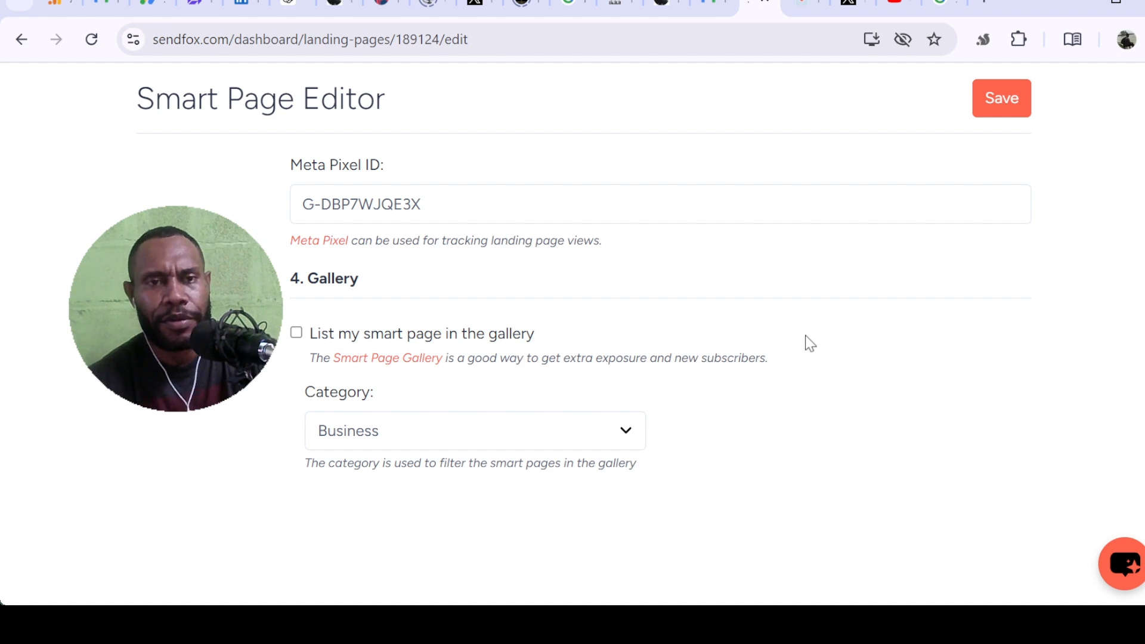
{"action": "scroll", "coordinate": [791, 349], "scroll_direction": "up", "scroll_amount": 10}
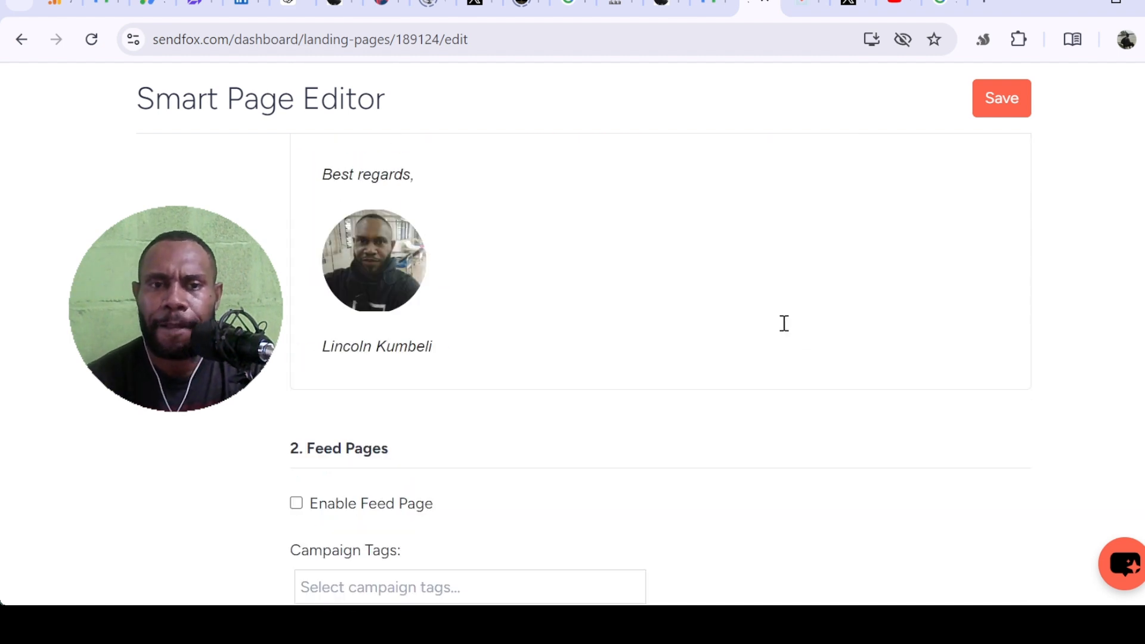
{"action": "scroll", "coordinate": [775, 322], "scroll_direction": "up", "scroll_amount": 15}
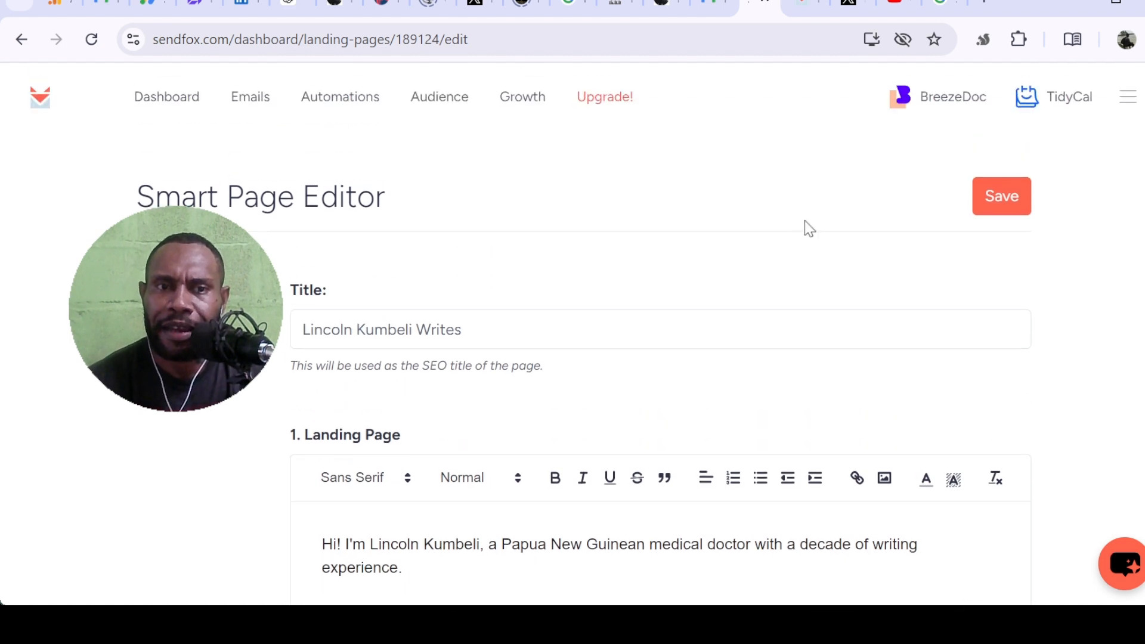
Step: Save the smart page and view its published version from the introduction down to the sign-up form
{"action": "left_click", "coordinate": [998, 201]}
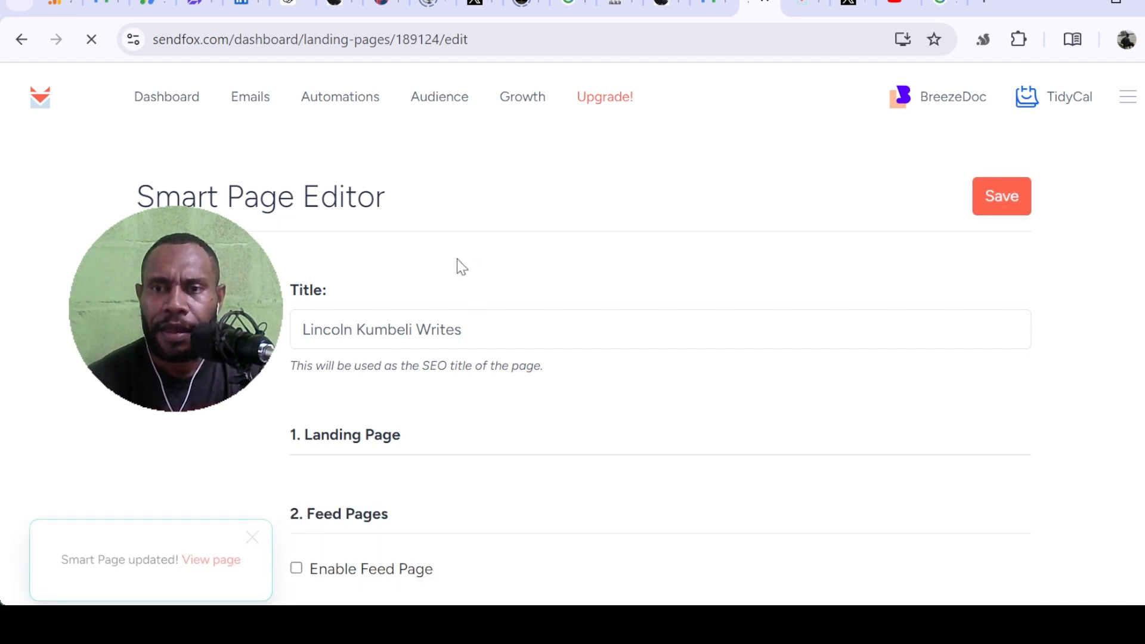
{"action": "left_click", "coordinate": [205, 535]}
{"action": "scroll", "coordinate": [295, 229], "scroll_direction": "down", "scroll_amount": 3}
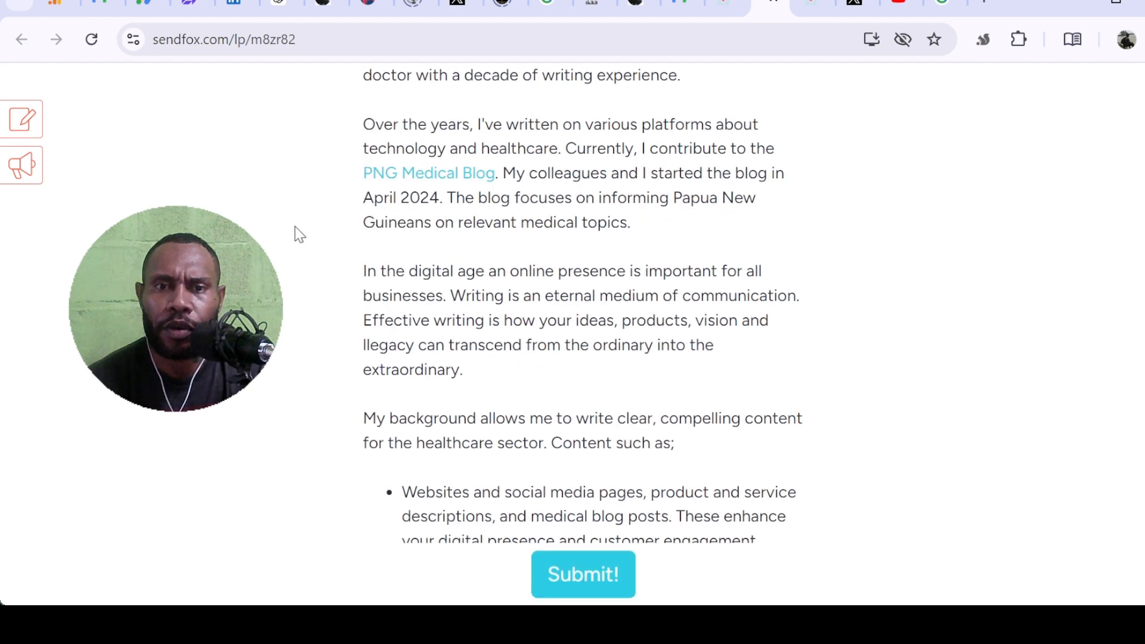
{"action": "scroll", "coordinate": [298, 233], "scroll_direction": "up", "scroll_amount": 3}
{"action": "scroll", "coordinate": [299, 233], "scroll_direction": "down", "scroll_amount": 7}
{"action": "scroll", "coordinate": [301, 235], "scroll_direction": "down", "scroll_amount": 8}
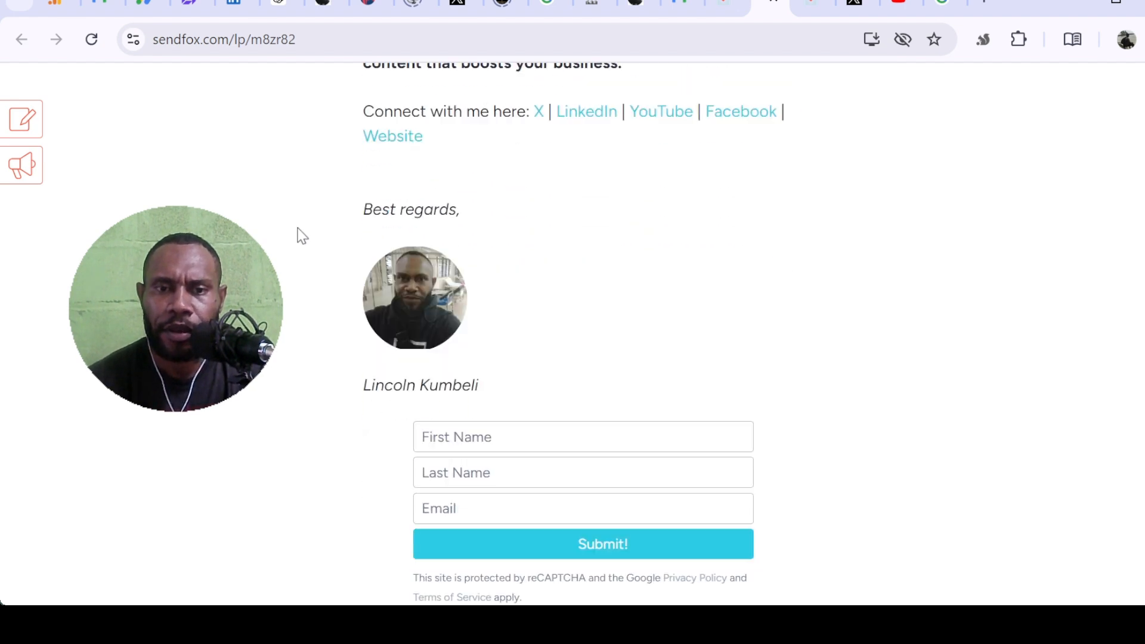
Step: Open the promotion page of the published smart page and bring up its sharing options
{"action": "scroll", "coordinate": [295, 235], "scroll_direction": "up", "scroll_amount": 15}
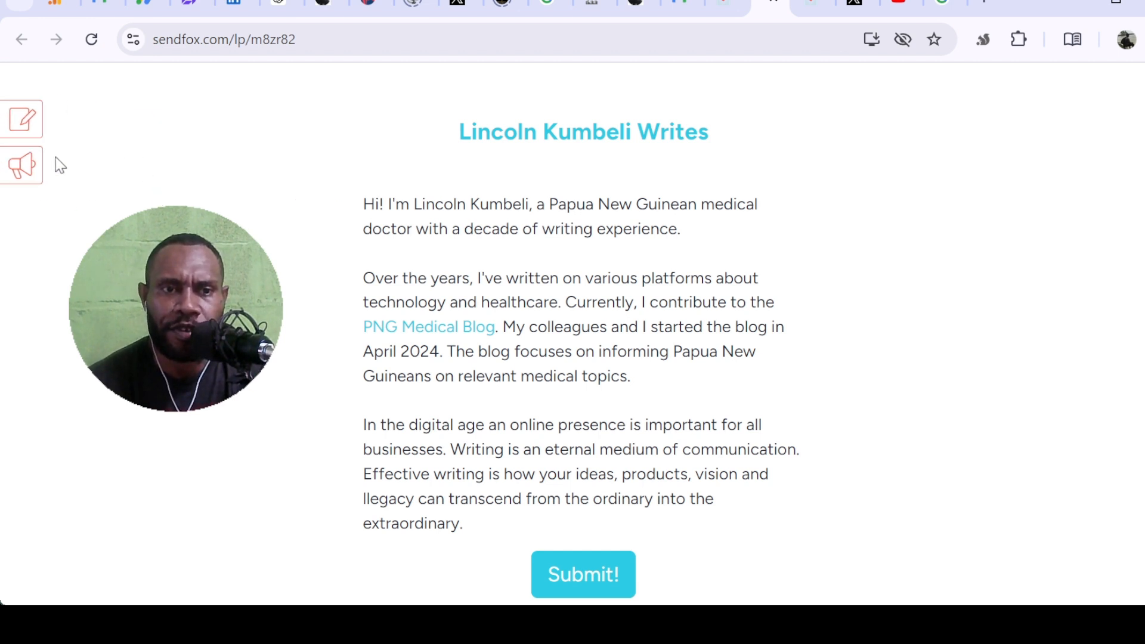
{"action": "left_click", "coordinate": [109, 172]}
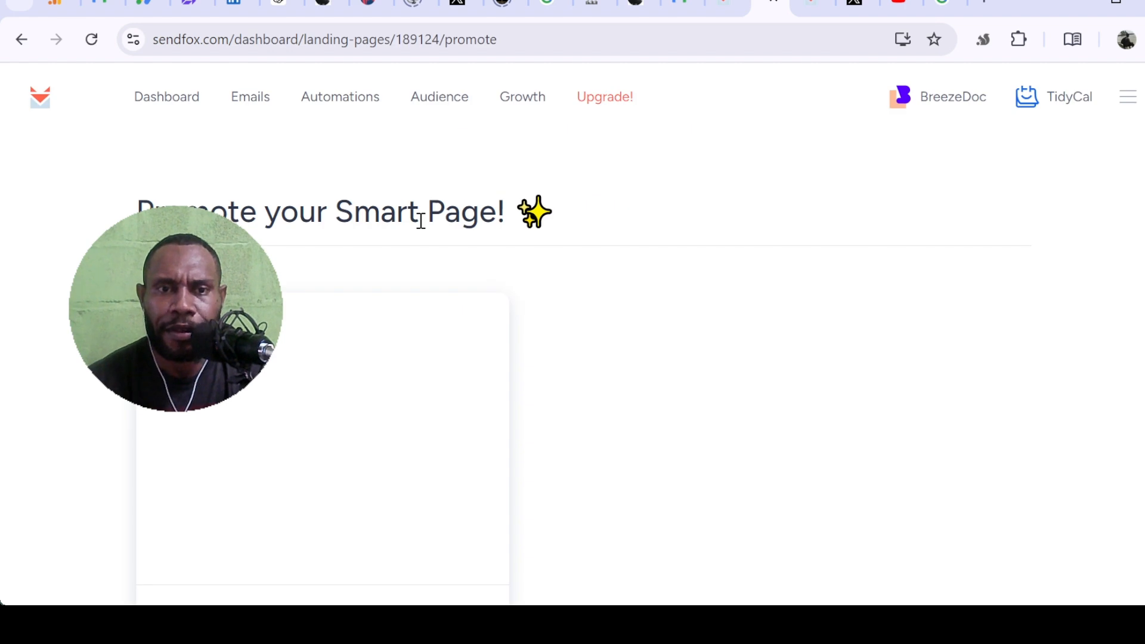
{"action": "scroll", "coordinate": [518, 256], "scroll_direction": "down", "scroll_amount": 2}
{"action": "scroll", "coordinate": [657, 247], "scroll_direction": "down", "scroll_amount": 2}
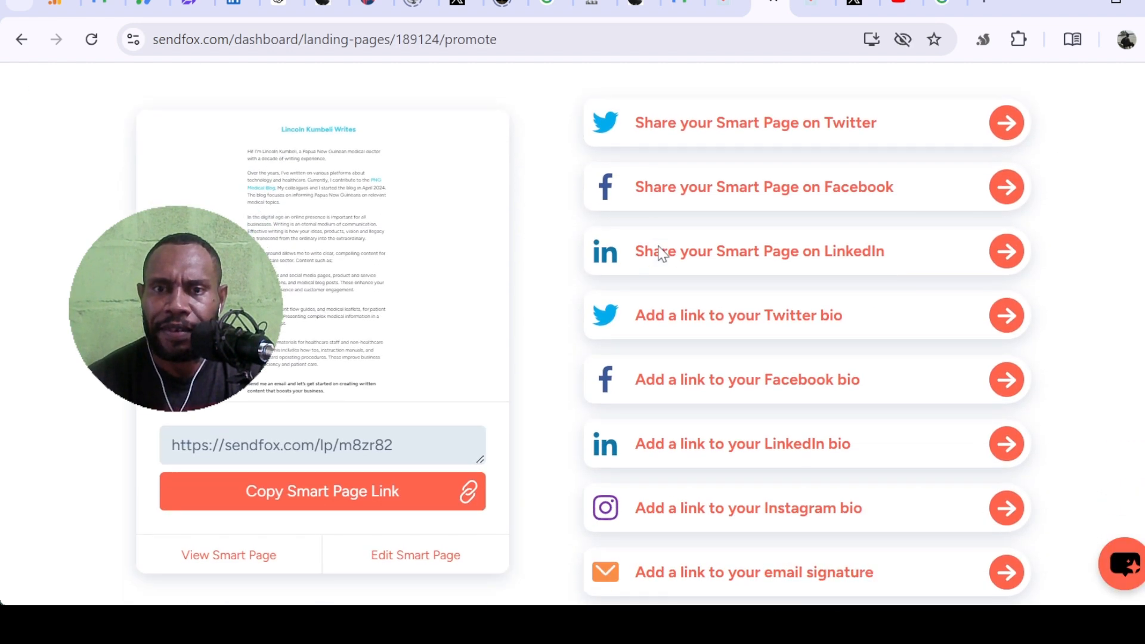
Step: Look through the options for sharing the smart page on social media, bios and messengers, and copy the smart page link
{"action": "scroll", "coordinate": [620, 258], "scroll_direction": "up", "scroll_amount": 1}
{"action": "scroll", "coordinate": [885, 235], "scroll_direction": "down", "scroll_amount": 4}
{"action": "scroll", "coordinate": [867, 327], "scroll_direction": "up", "scroll_amount": 5}
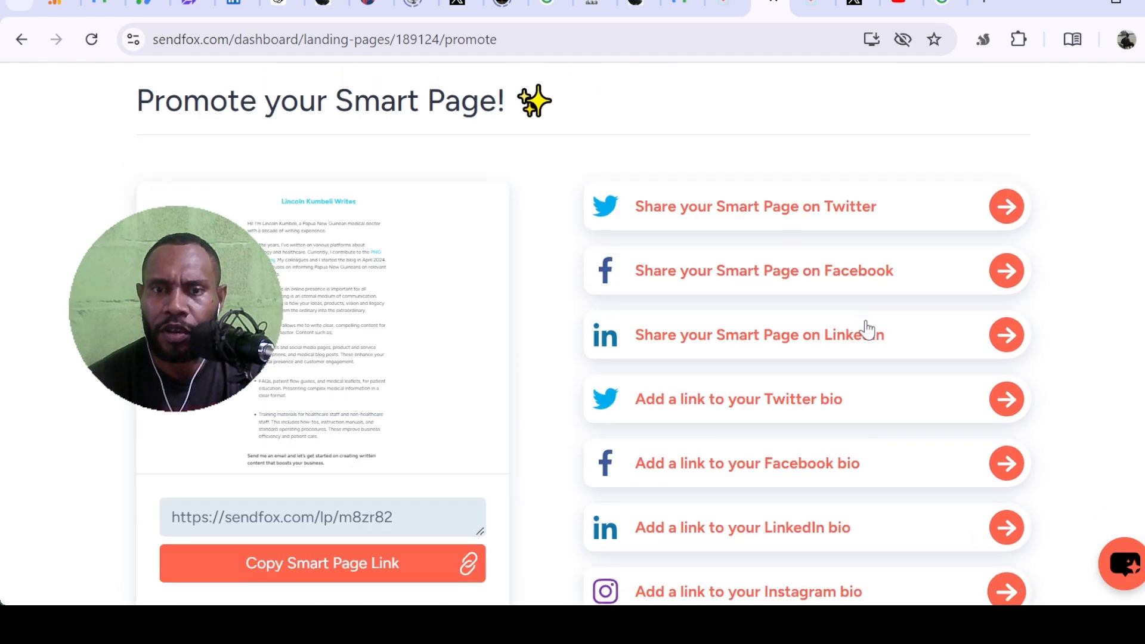
{"action": "scroll", "coordinate": [787, 296], "scroll_direction": "down", "scroll_amount": 8}
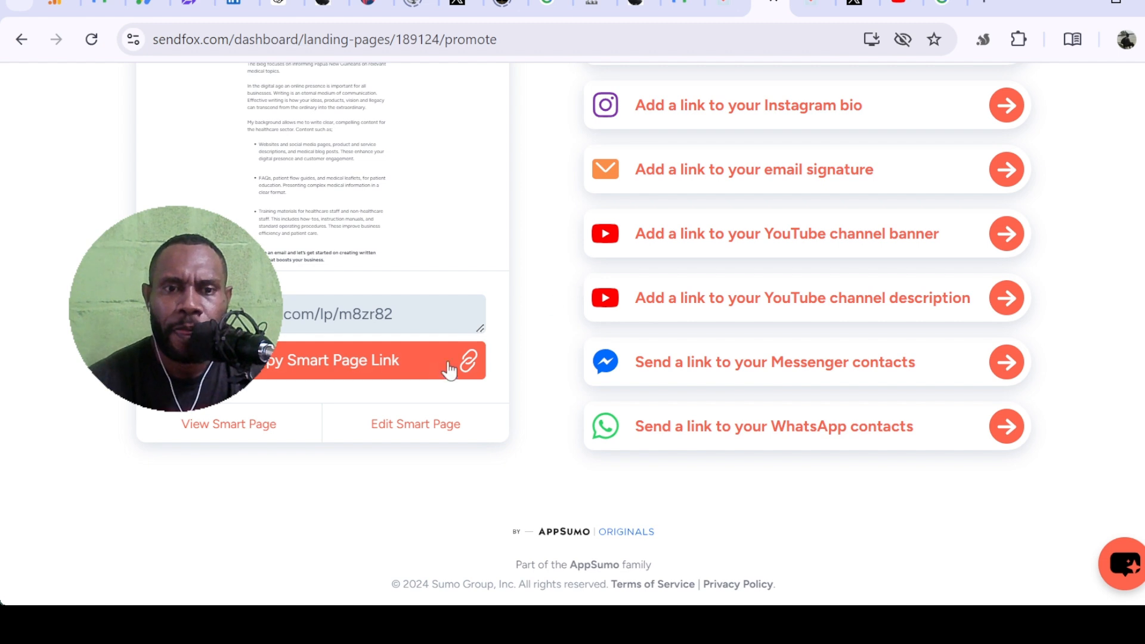
{"action": "left_click", "coordinate": [276, 362]}
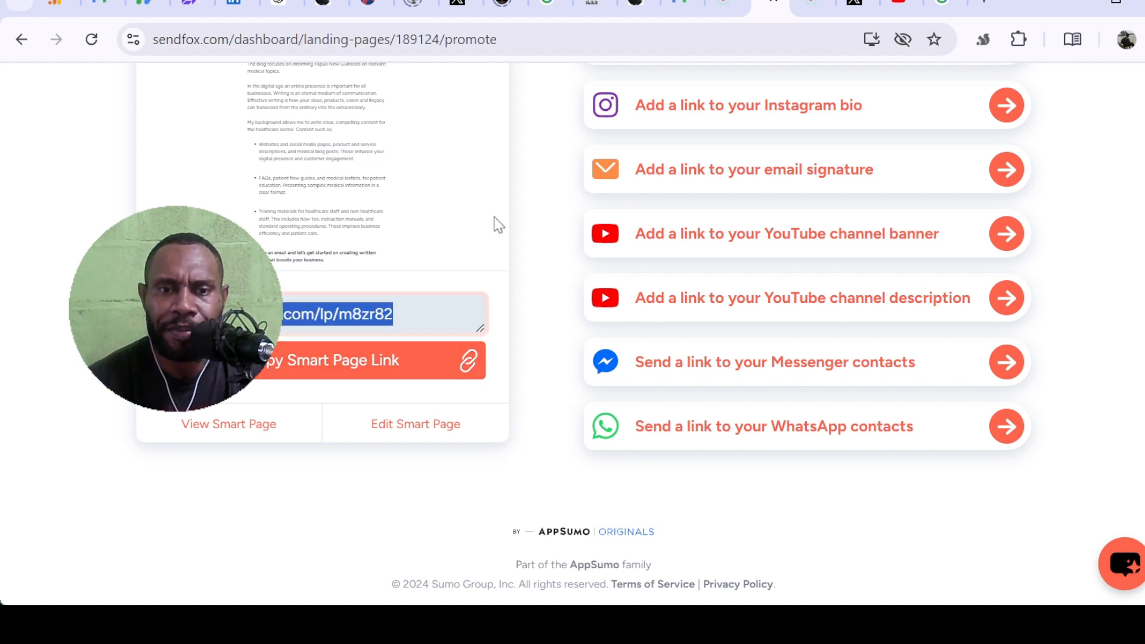